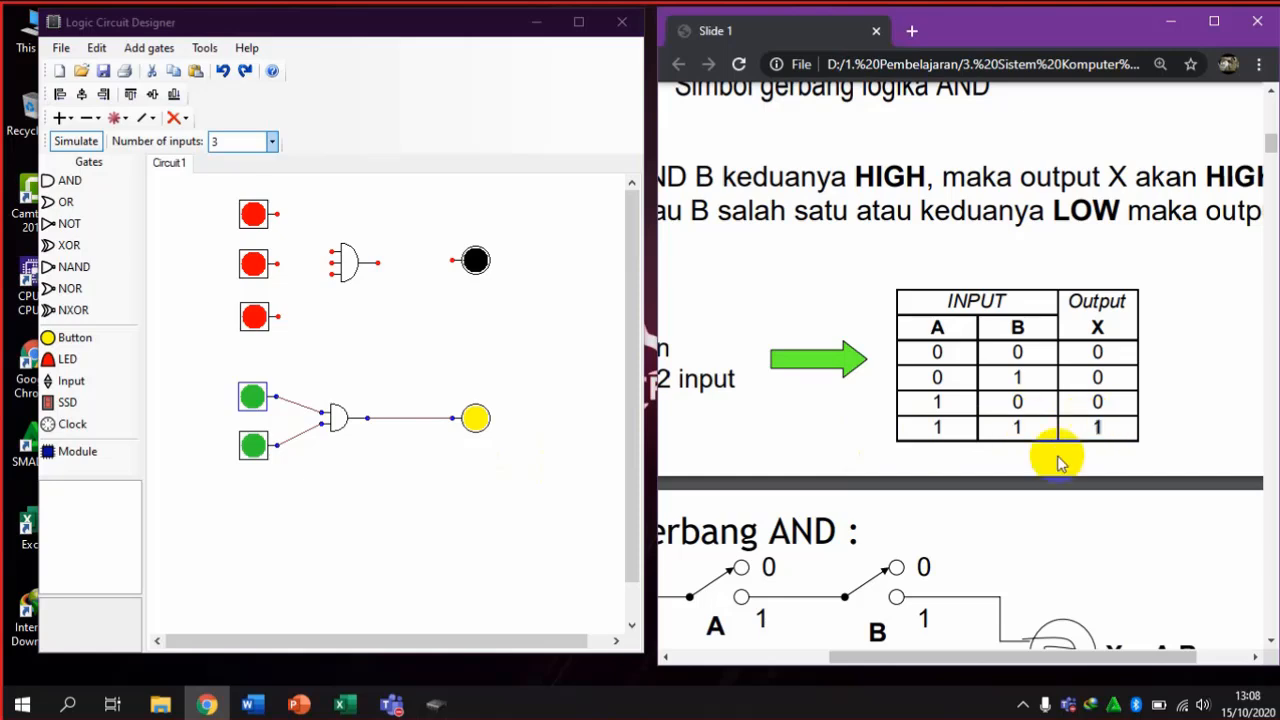
Test the A=1, B=0 row of the AND truth table by switching off the lower button of the two-input AND circuit
{"action": "left_click", "coordinate": [948, 400]}
{"action": "double_click", "coordinate": [944, 402]}
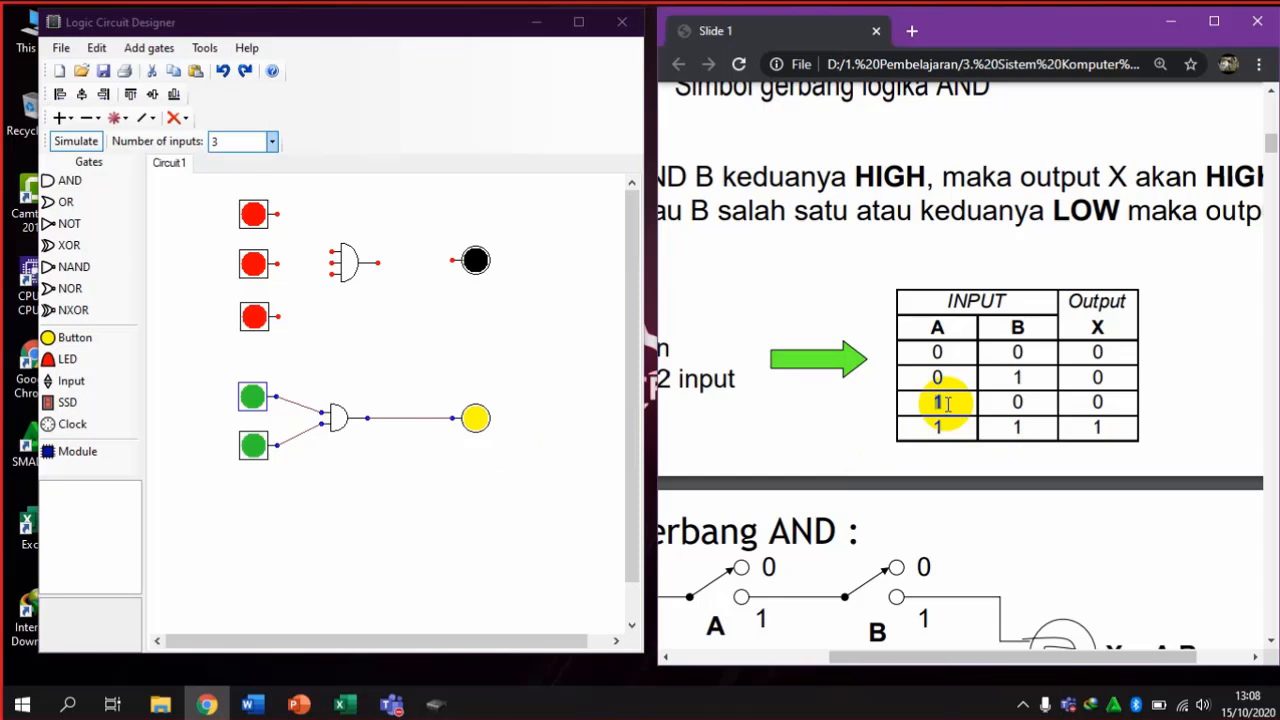
{"action": "double_click", "coordinate": [1016, 402]}
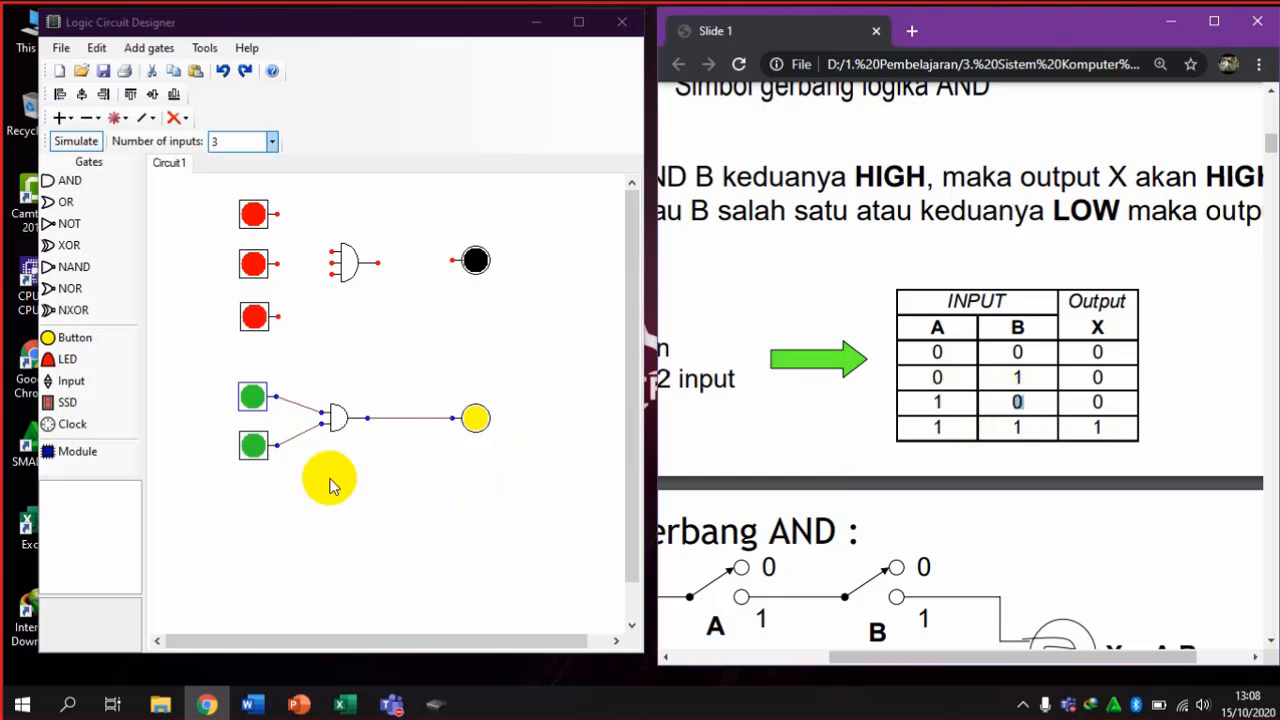
{"action": "left_click", "coordinate": [253, 445]}
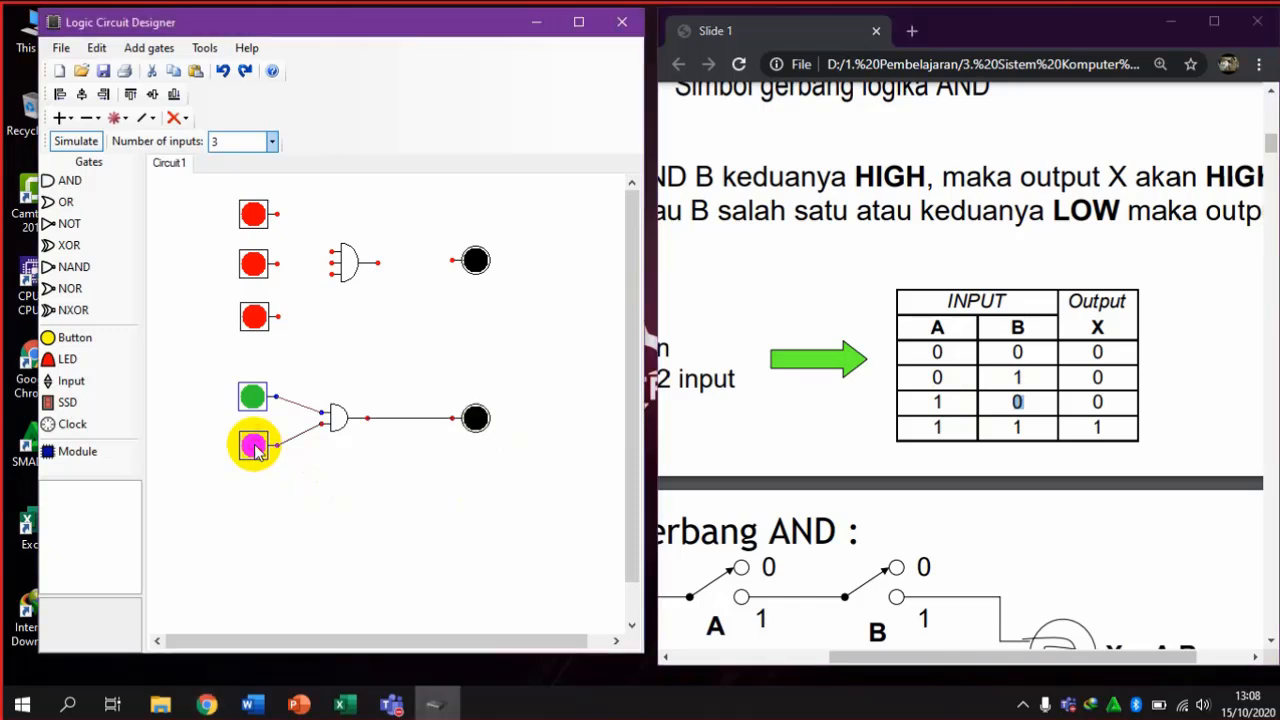
{"action": "left_click", "coordinate": [1089, 403]}
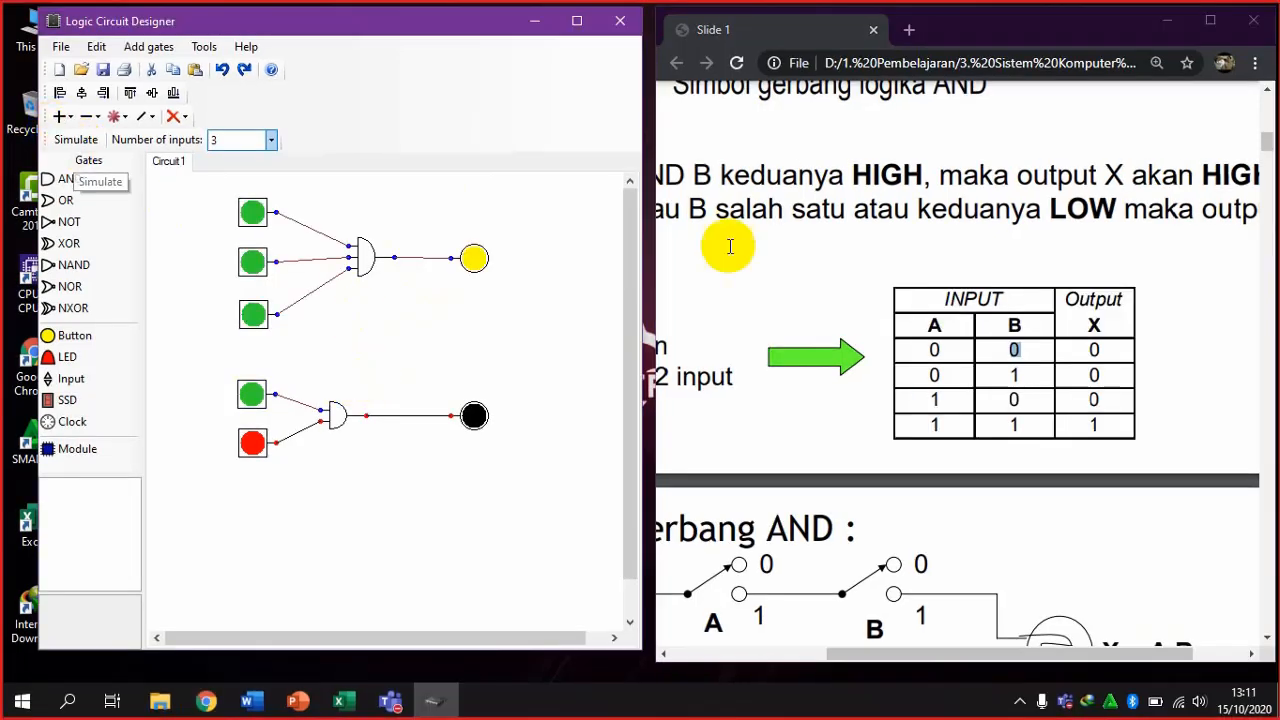
Go to the two-input OR gate truth table in the slide PDF
{"action": "left_click", "coordinate": [934, 271]}
{"action": "scroll", "coordinate": [948, 275], "scroll_direction": "down", "scroll_amount": 10}
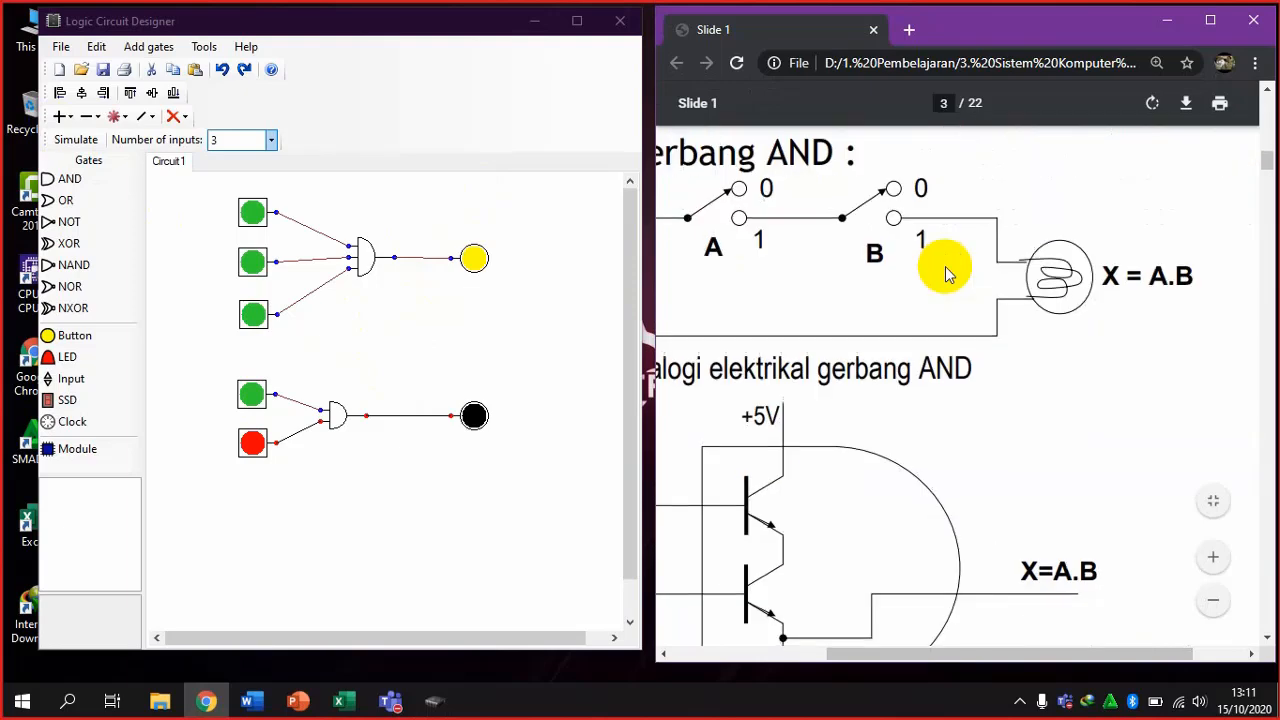
{"action": "scroll", "coordinate": [948, 275], "scroll_direction": "down", "scroll_amount": 6}
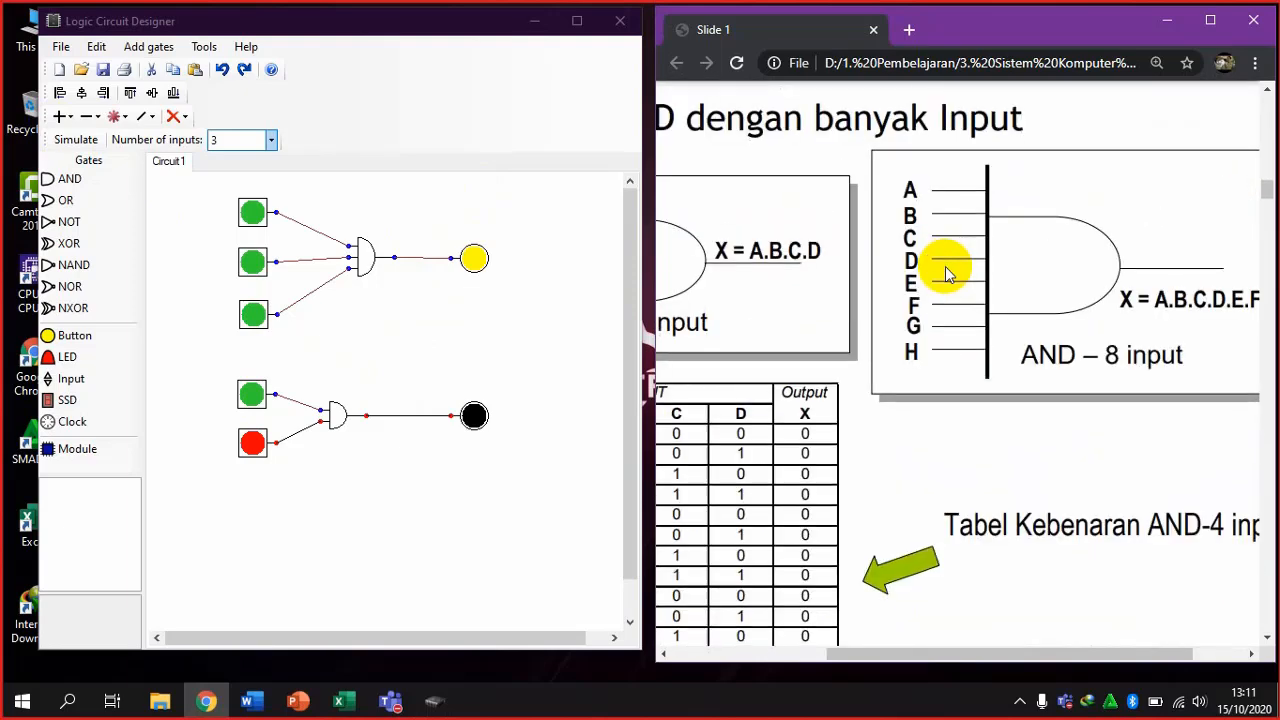
{"action": "scroll", "coordinate": [948, 275], "scroll_direction": "down", "scroll_amount": 5}
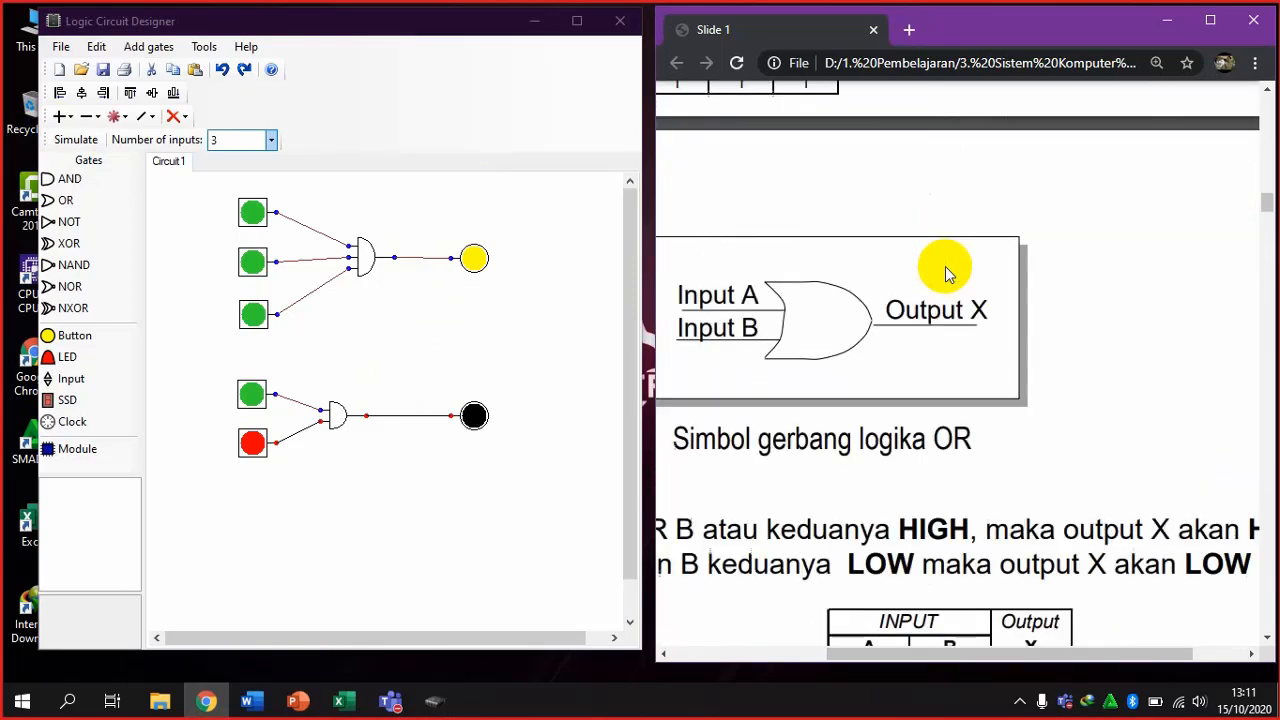
{"action": "scroll", "coordinate": [937, 437], "scroll_direction": "down", "scroll_amount": 3}
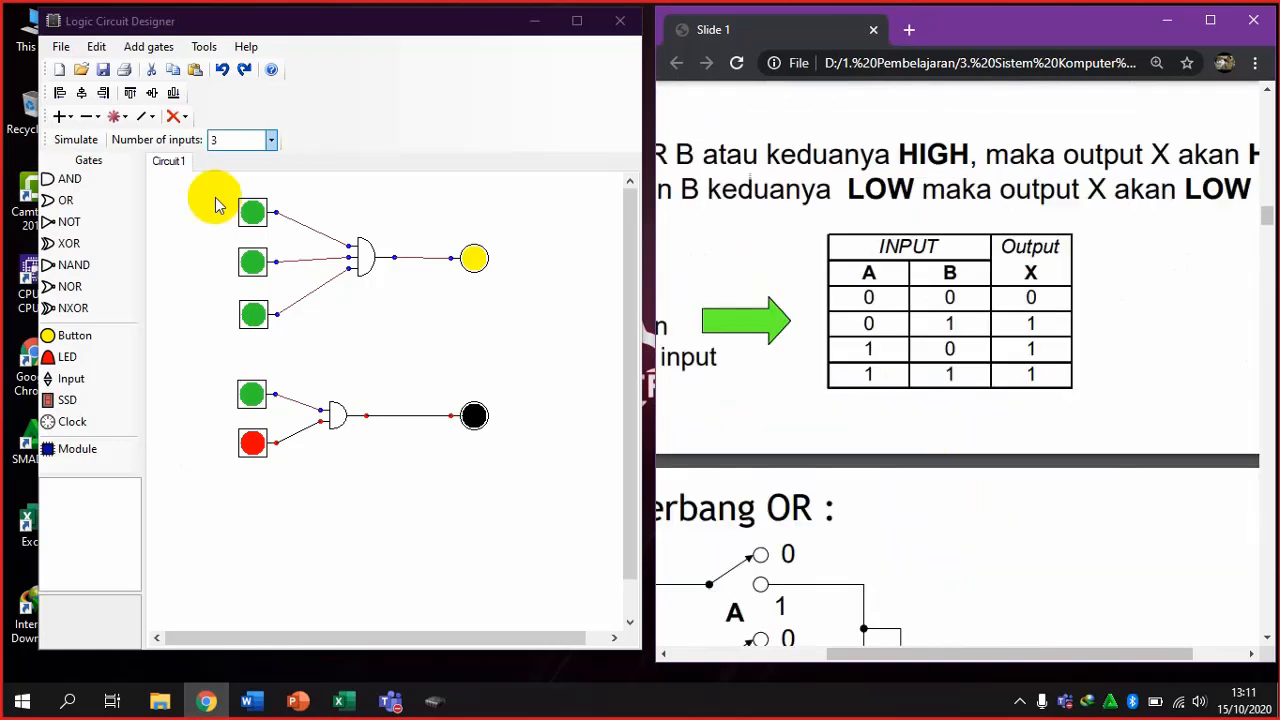
Delete the uppermost input button of the three-input AND circuit together with its wire
{"action": "left_click", "coordinate": [251, 212]}
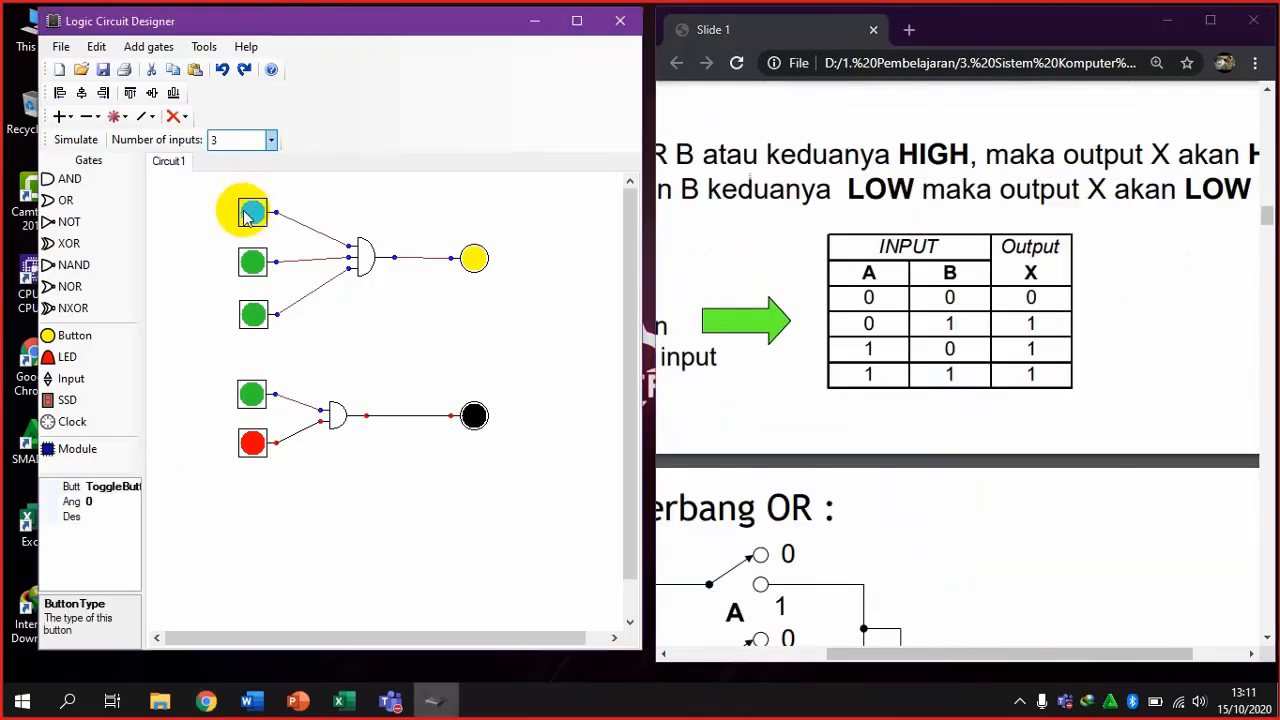
{"action": "left_click", "coordinate": [207, 232]}
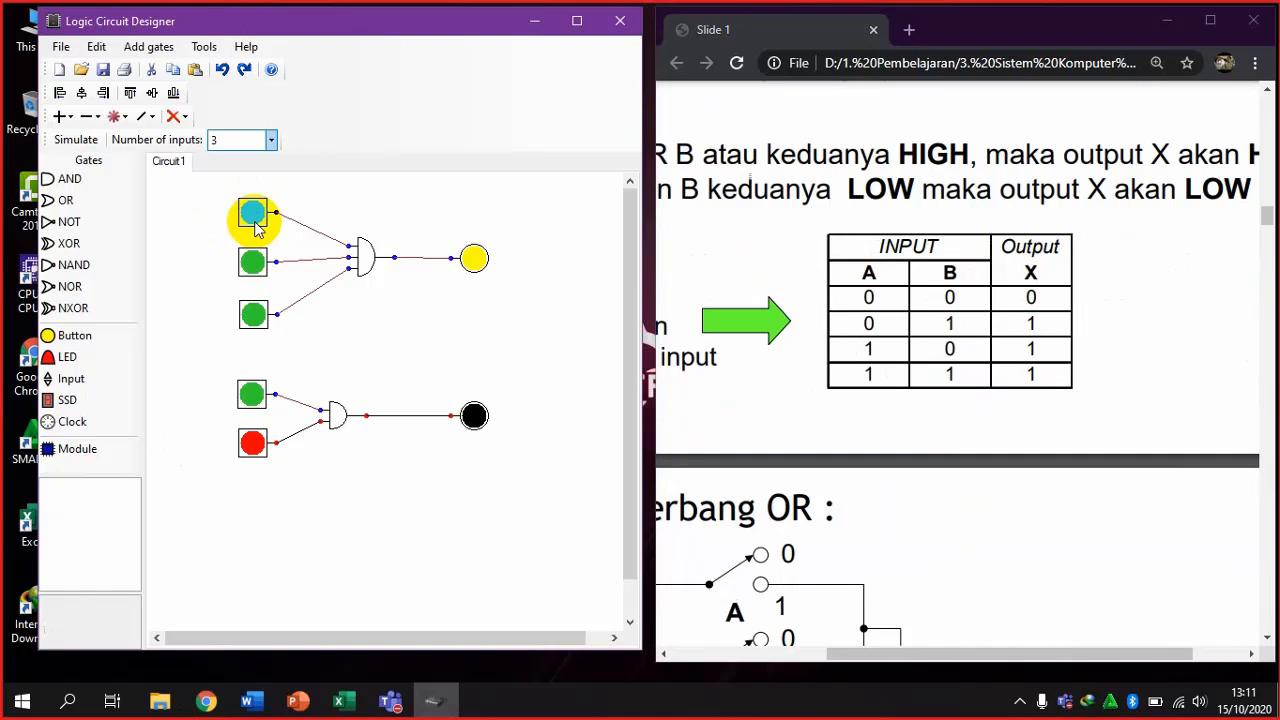
{"action": "left_click", "coordinate": [255, 227]}
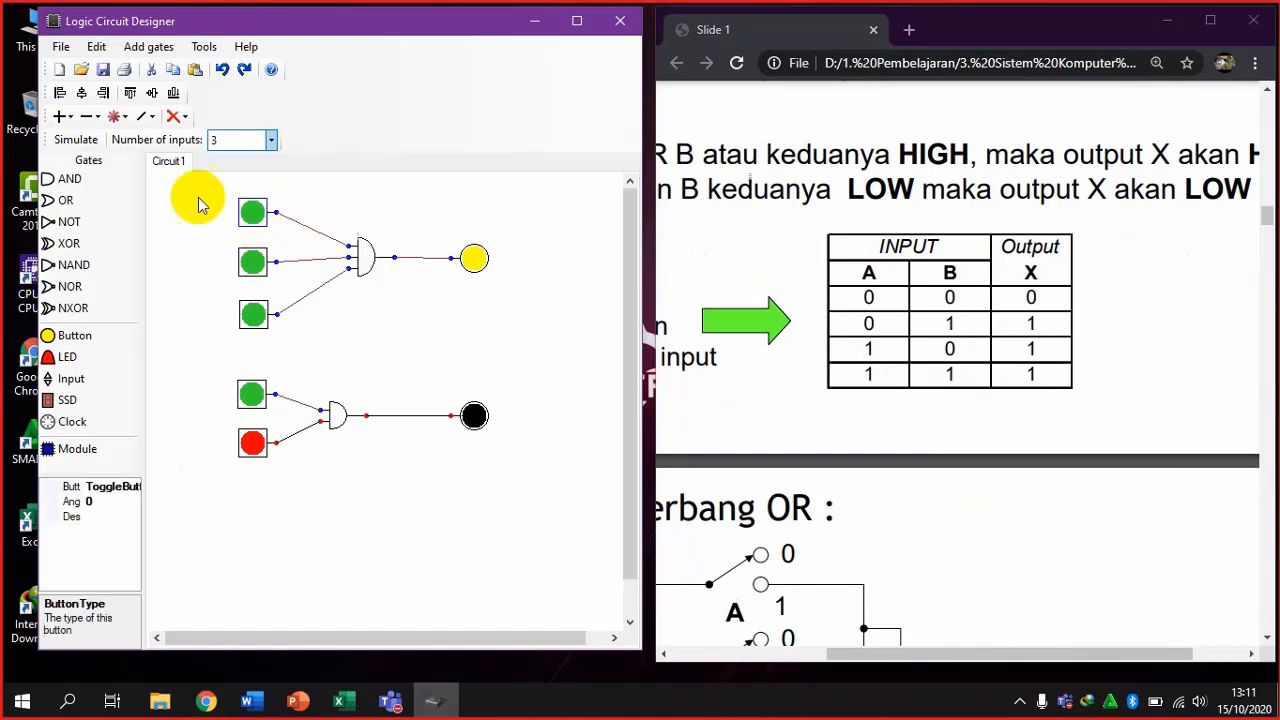
{"action": "left_click", "coordinate": [177, 118]}
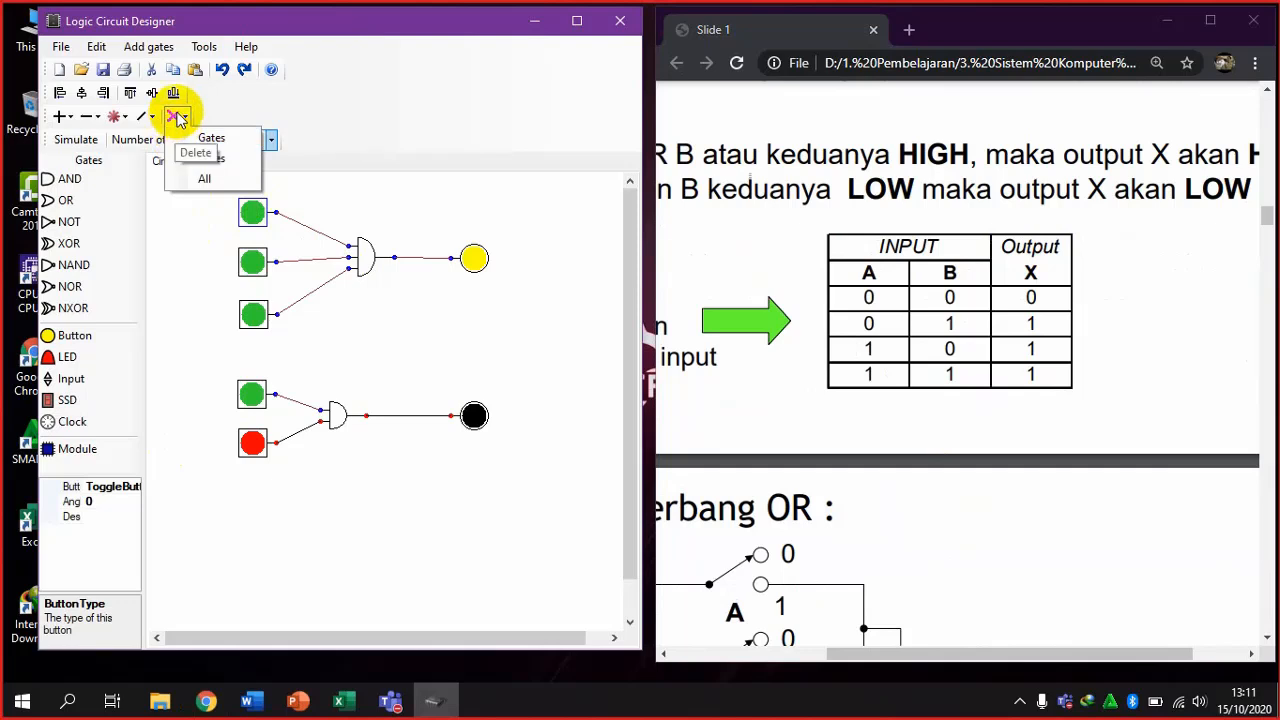
{"action": "left_click", "coordinate": [181, 118]}
{"action": "left_click", "coordinate": [181, 118]}
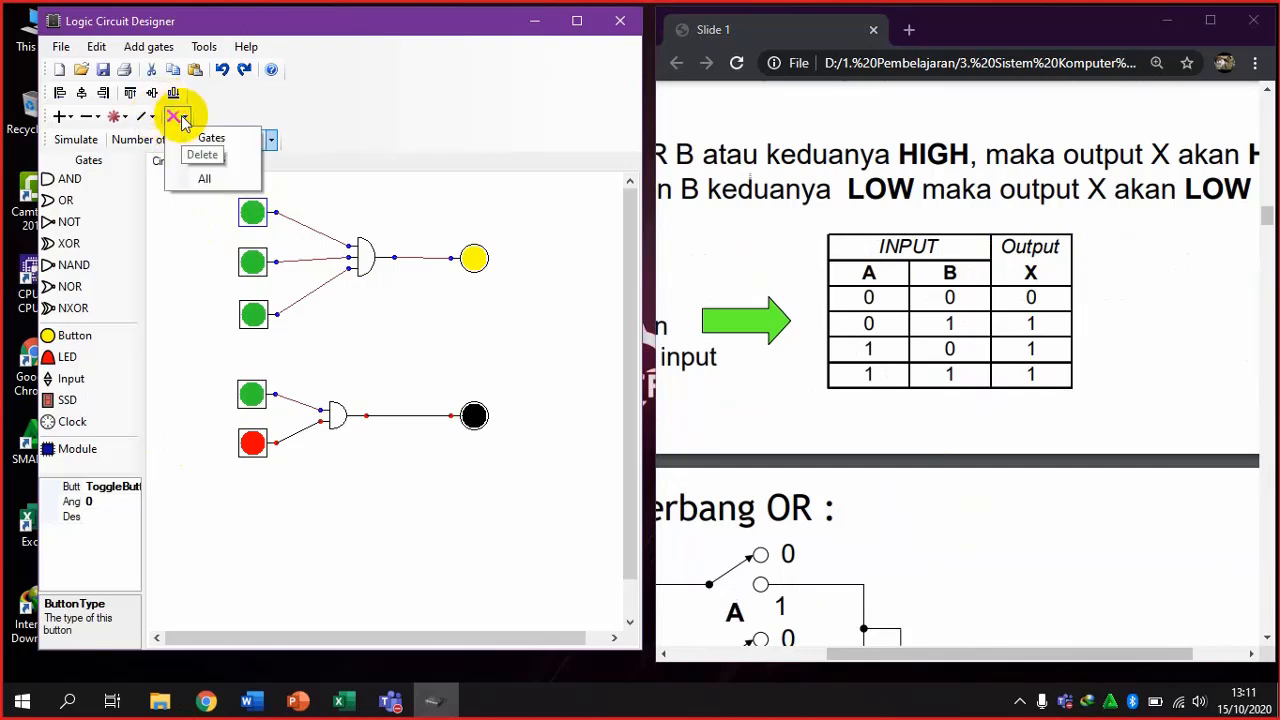
{"action": "left_click", "coordinate": [206, 177]}
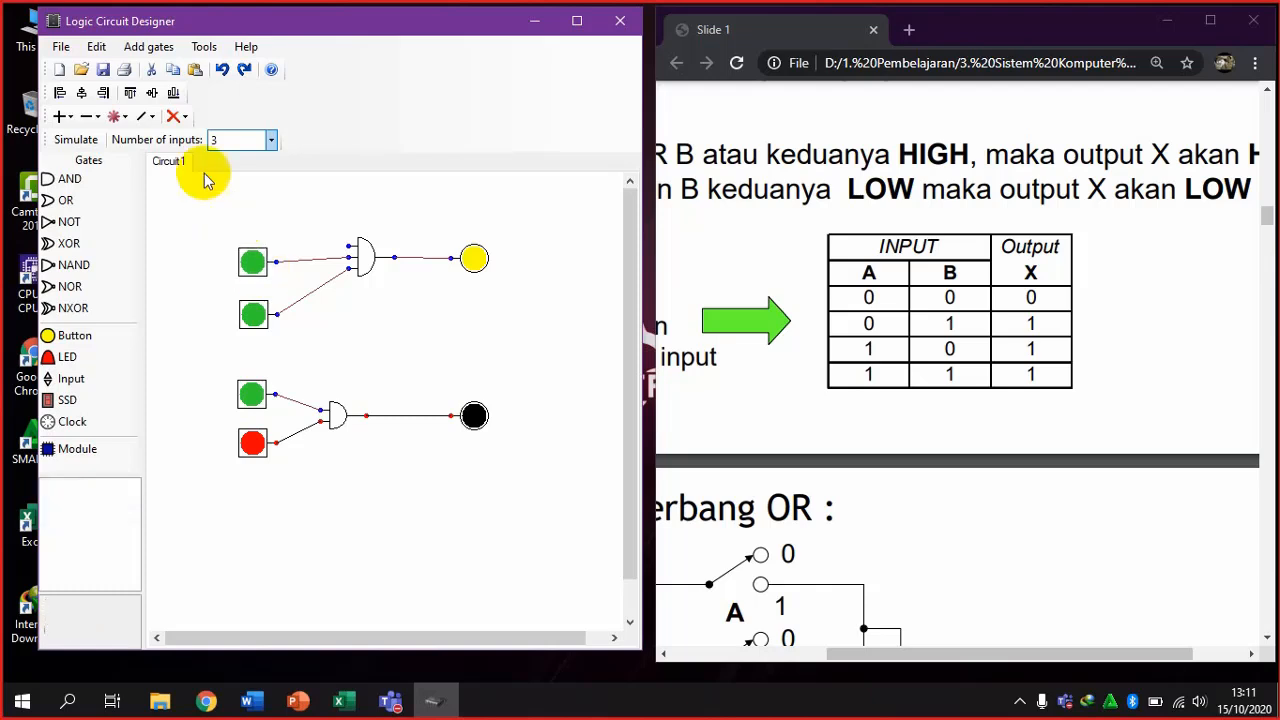
Select all remaining components of both AND circuits and delete them, wires included, to empty the canvas
{"action": "left_click", "coordinate": [178, 118]}
{"action": "left_click", "coordinate": [197, 179]}
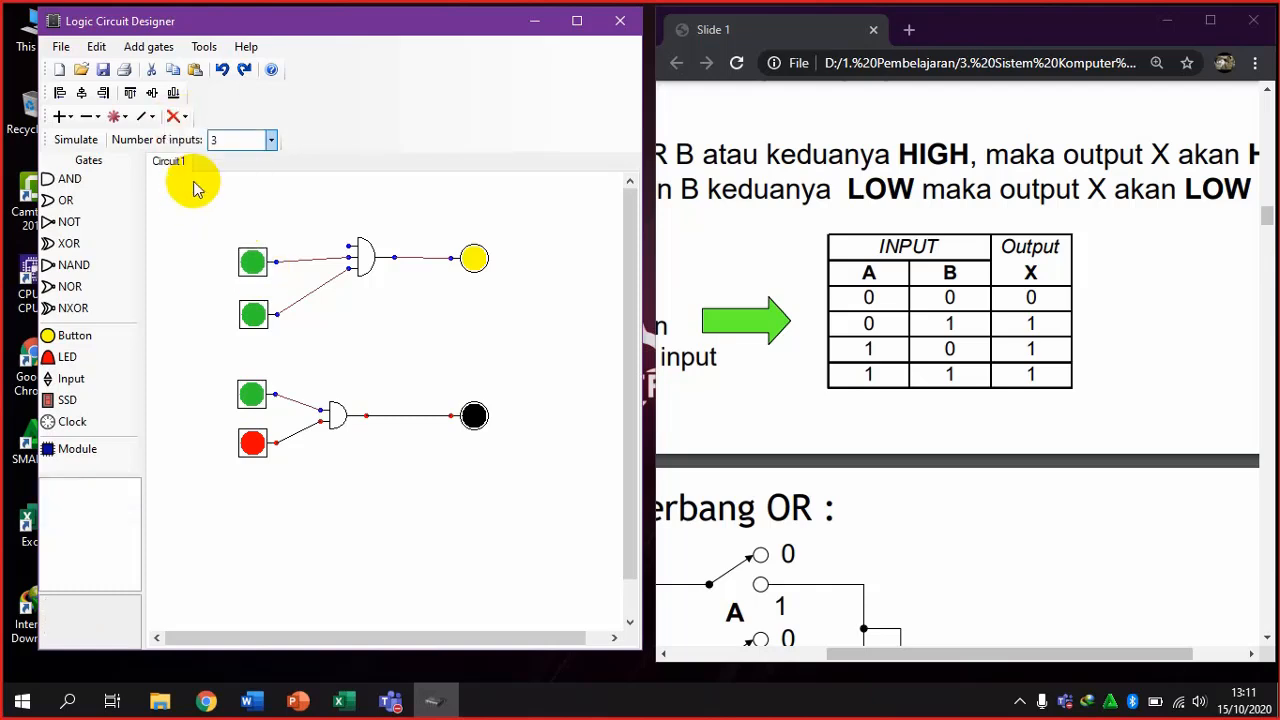
{"action": "left_click_drag", "start_coordinate": [212, 222], "coordinate": [562, 506]}
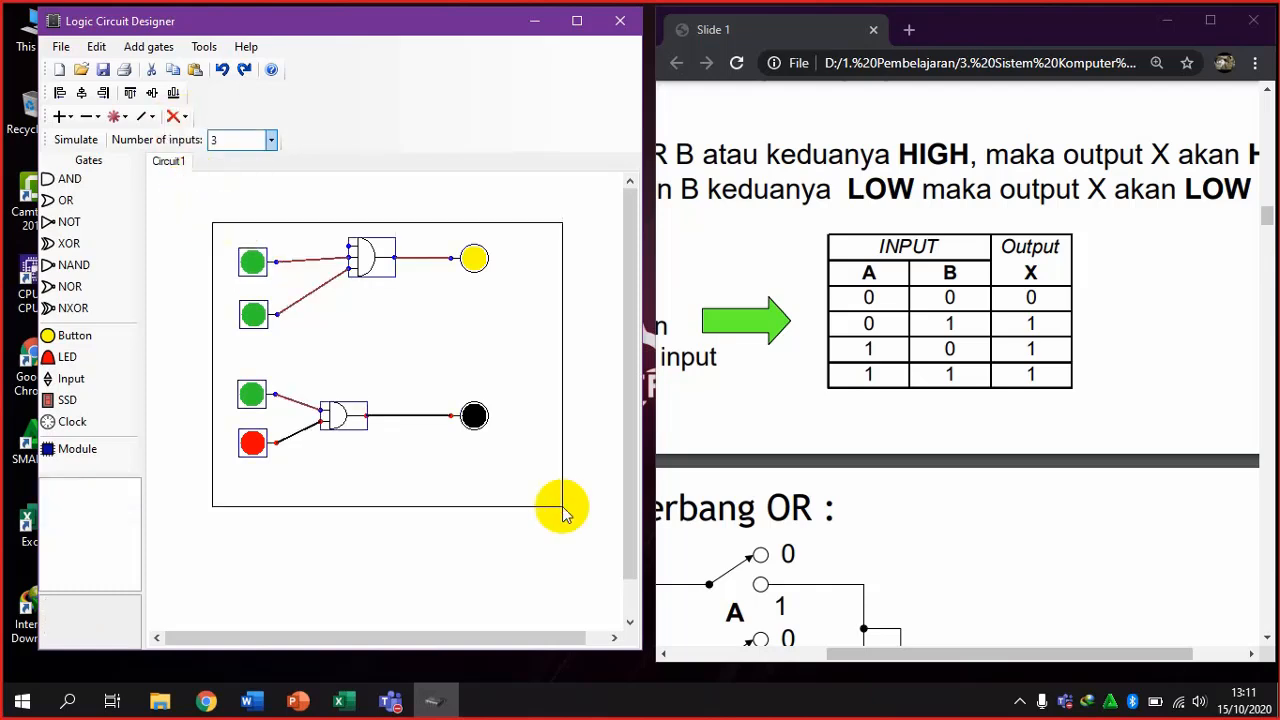
{"action": "left_click", "coordinate": [177, 116]}
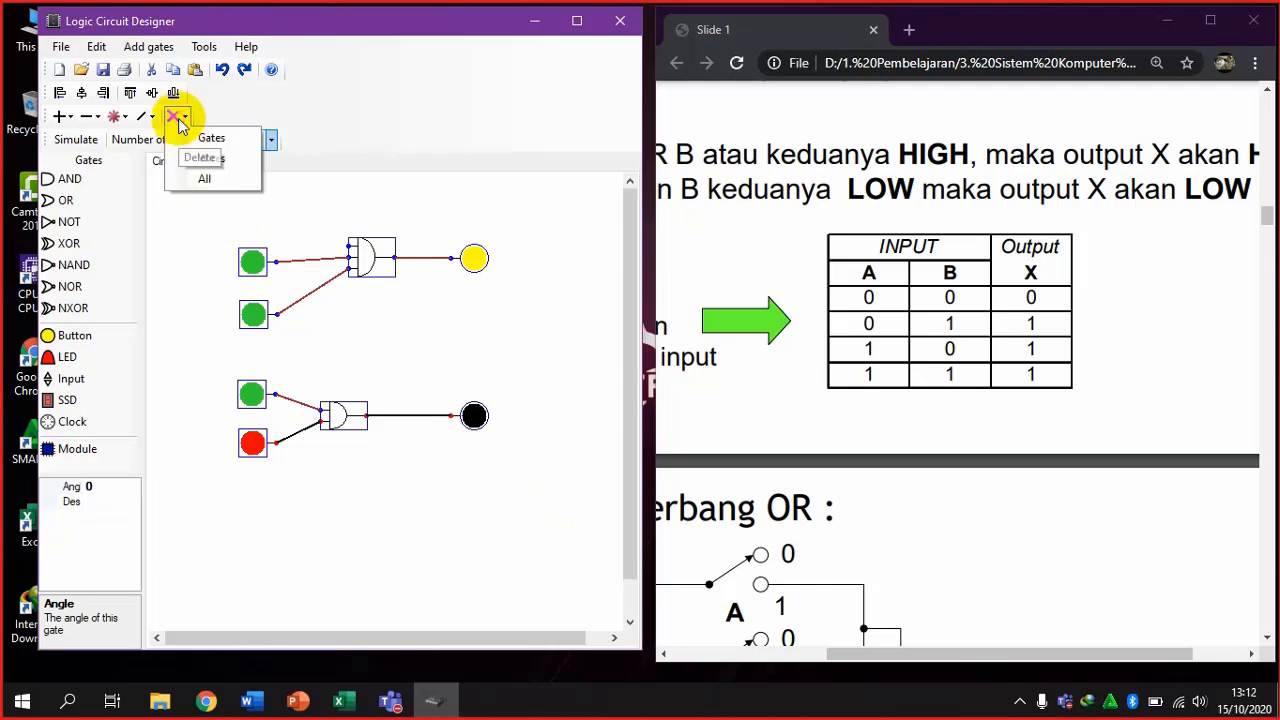
{"action": "left_click", "coordinate": [204, 181]}
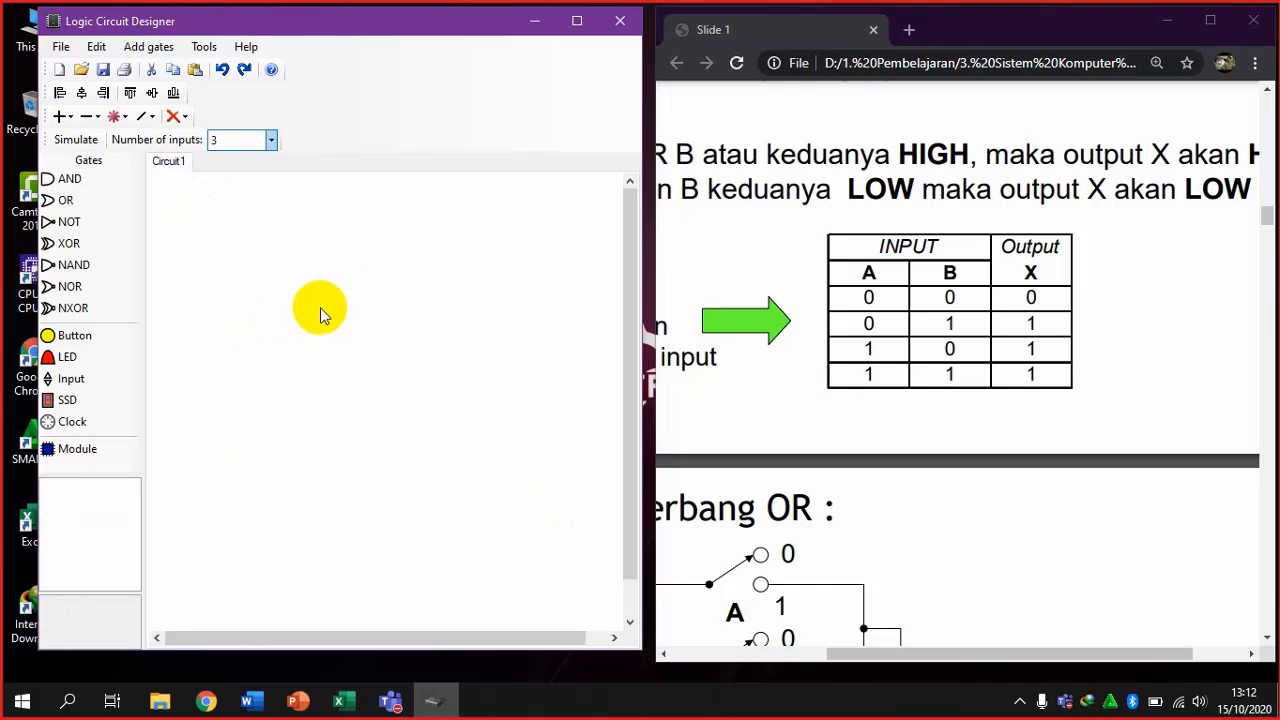
Place a three-input OR gate near the upper-left corner of the empty canvas
{"action": "left_click", "coordinate": [88, 203]}
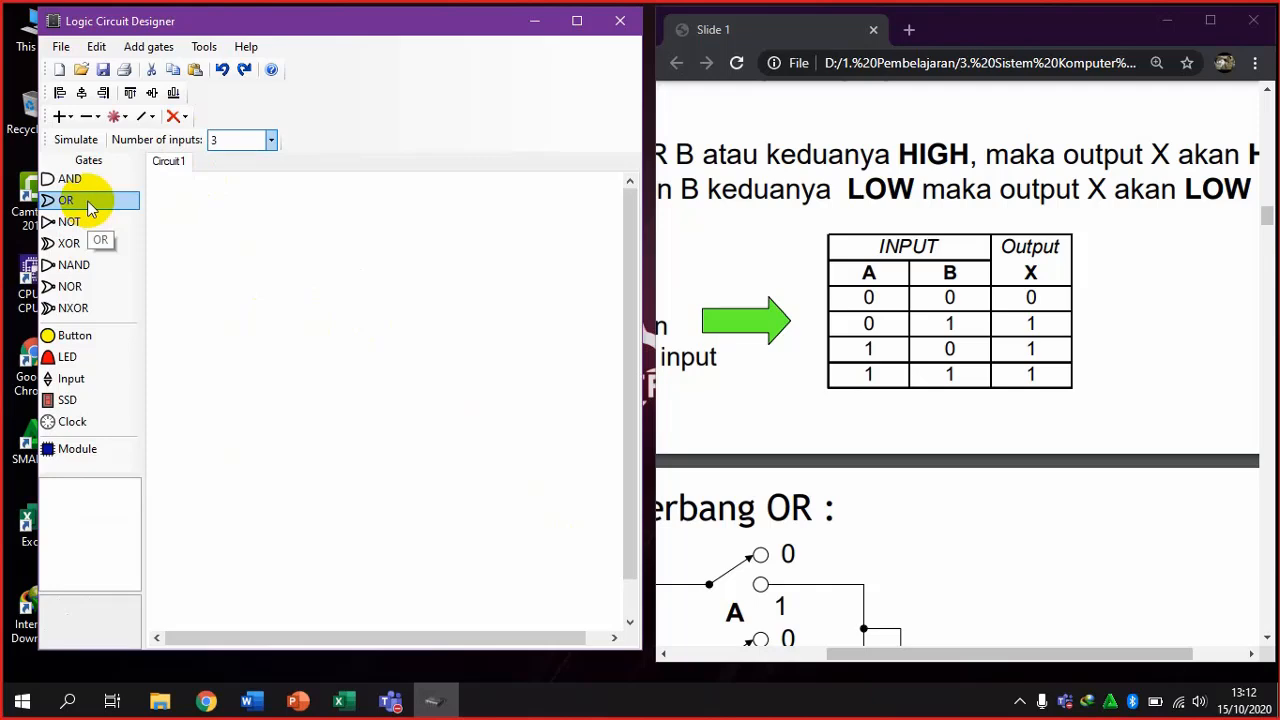
{"action": "left_click_drag", "start_coordinate": [90, 207], "coordinate": [178, 240]}
{"action": "left_click", "coordinate": [97, 205]}
{"action": "left_click_drag", "start_coordinate": [94, 209], "coordinate": [171, 194]}
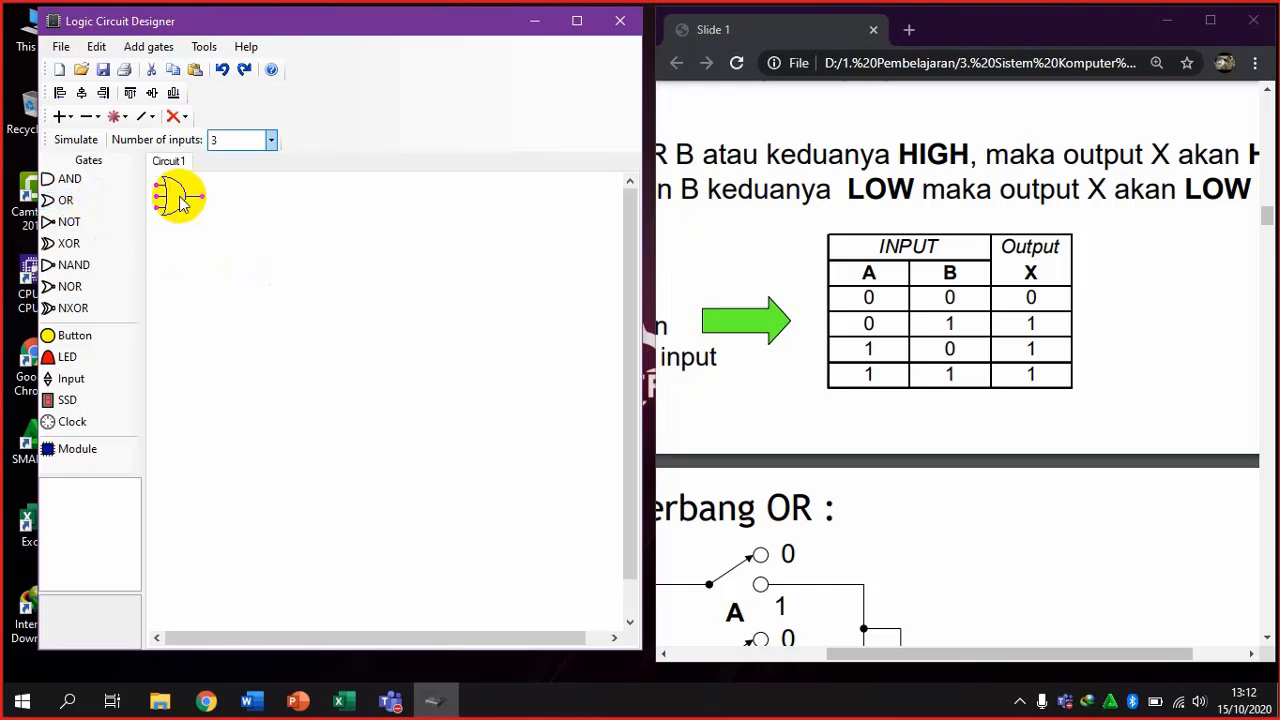
Set the number of inputs for new gates to 2 and delete the three-input OR gate
{"action": "left_click", "coordinate": [270, 141]}
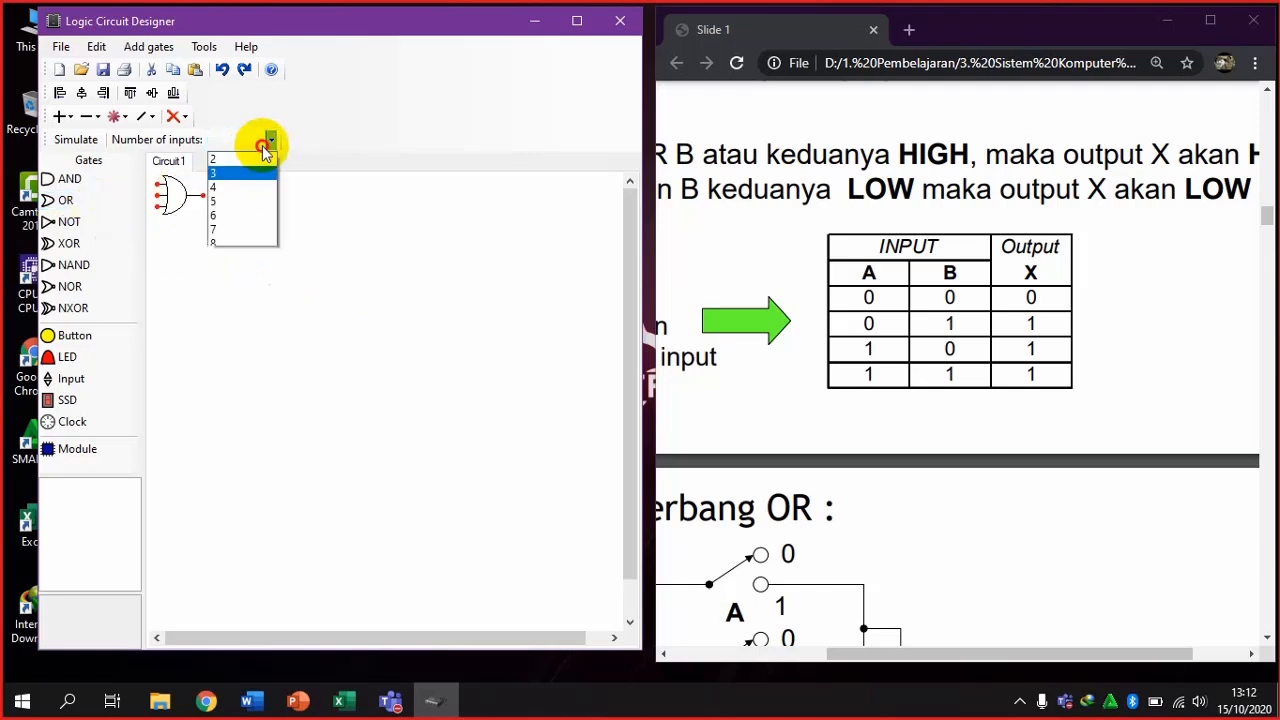
{"action": "left_click", "coordinate": [247, 161]}
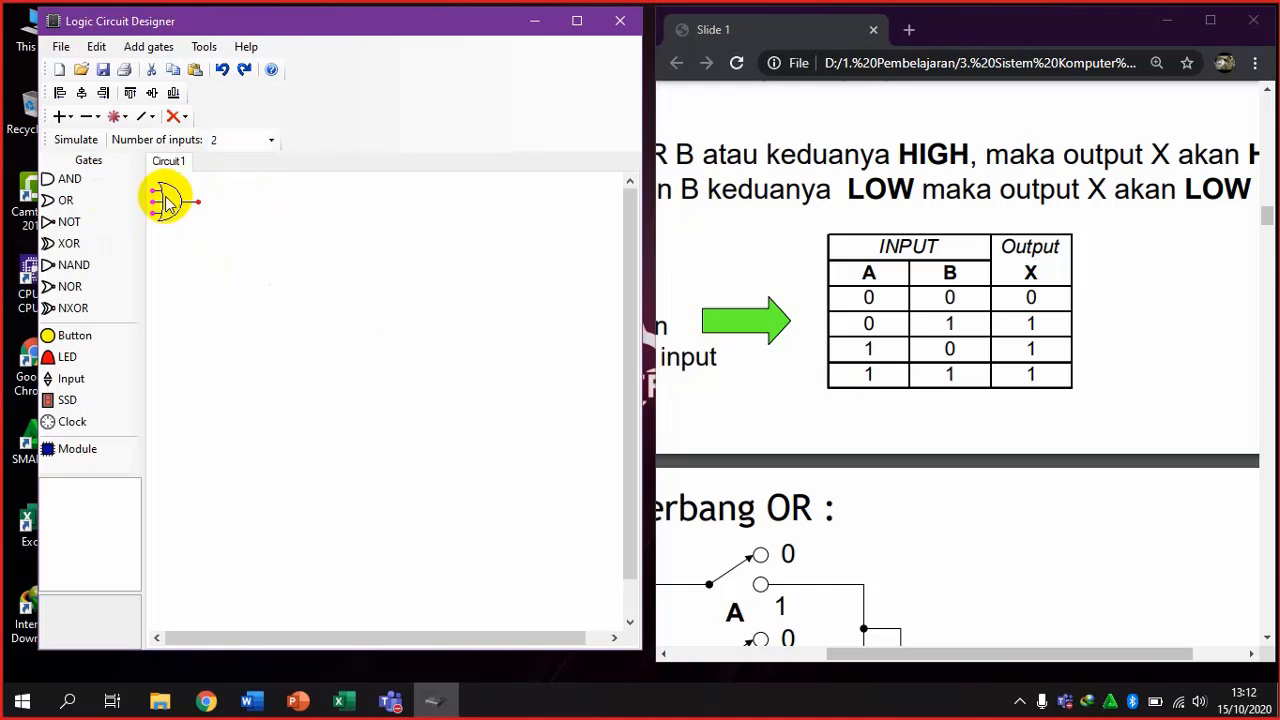
{"action": "left_click", "coordinate": [178, 124]}
{"action": "left_click", "coordinate": [205, 196]}
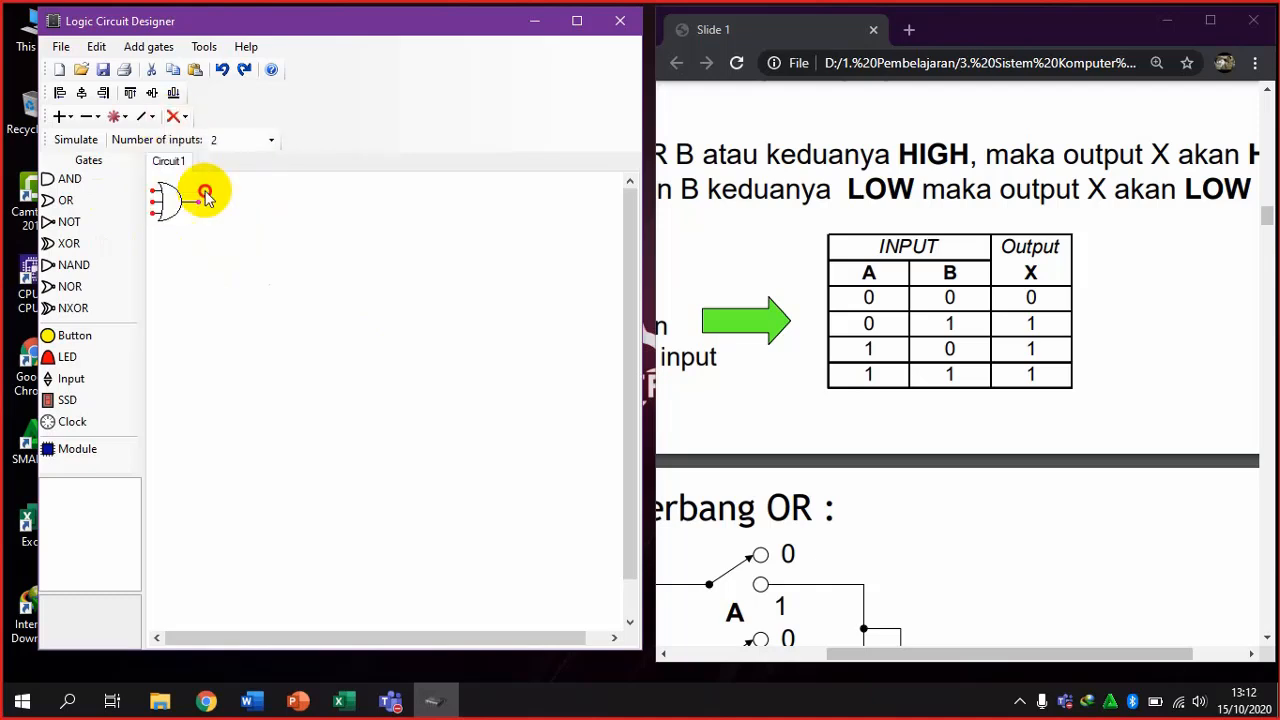
{"action": "left_click", "coordinate": [178, 194]}
{"action": "left_click", "coordinate": [183, 116]}
{"action": "left_click", "coordinate": [188, 134]}
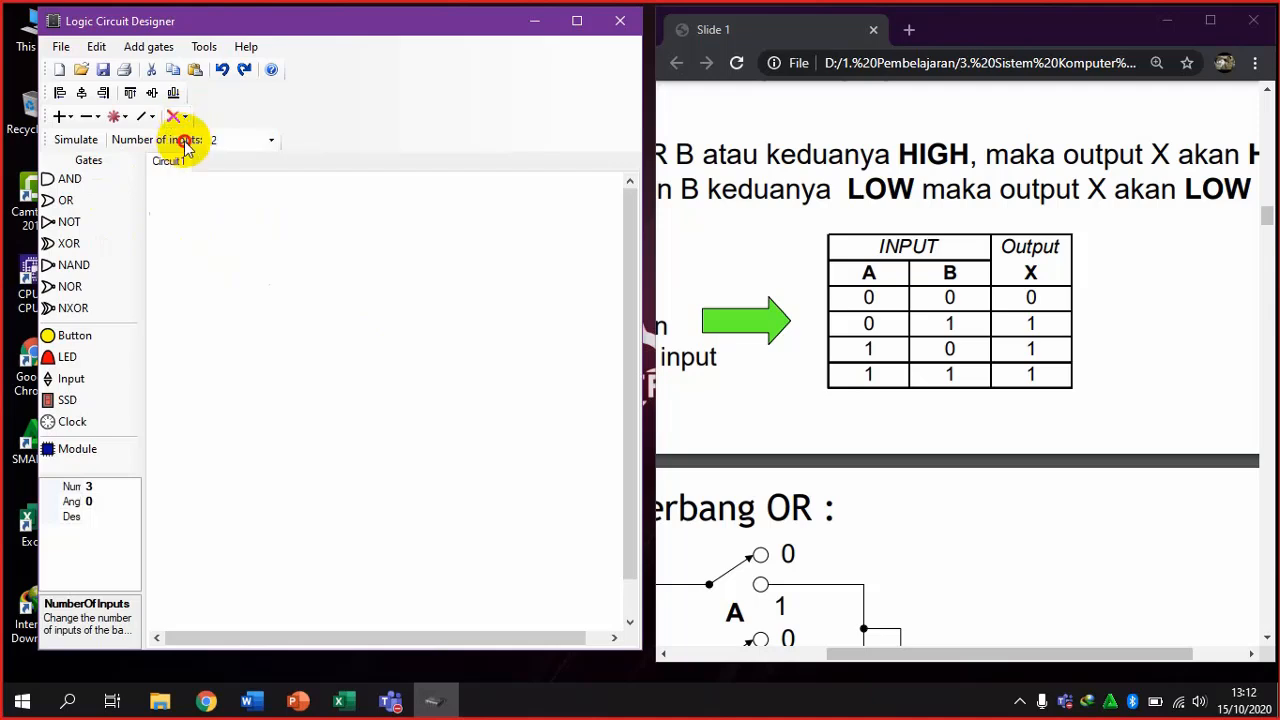
Place a two-input OR gate near the middle of the canvas and two buttons, one above the other, on its input side
{"action": "left_click", "coordinate": [107, 203]}
{"action": "left_click", "coordinate": [352, 305]}
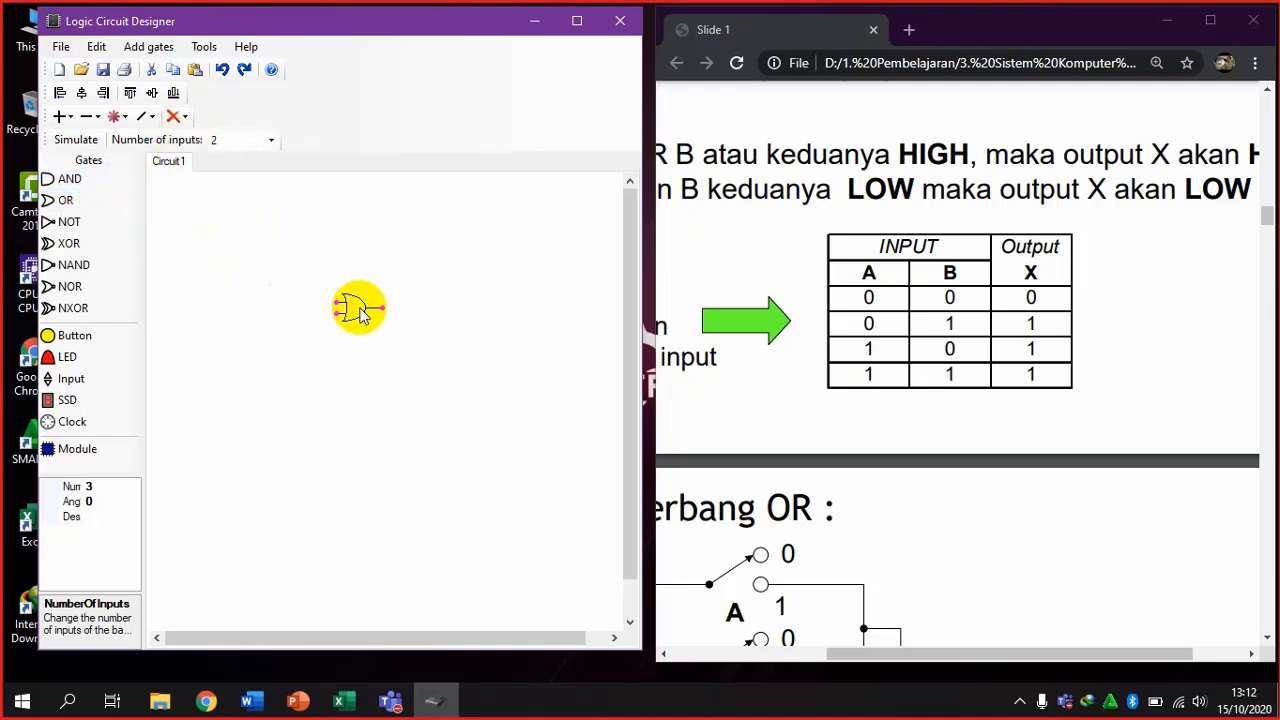
{"action": "left_click", "coordinate": [80, 335]}
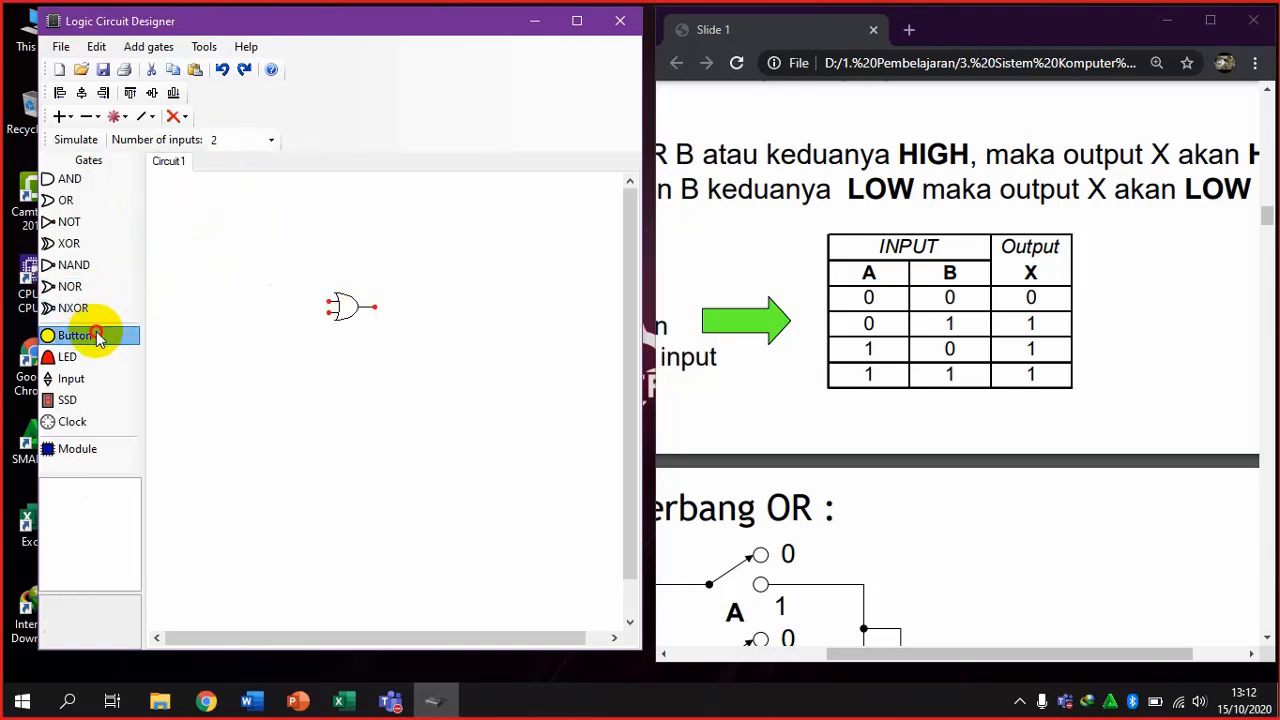
{"action": "left_click", "coordinate": [259, 265]}
{"action": "left_click", "coordinate": [80, 335]}
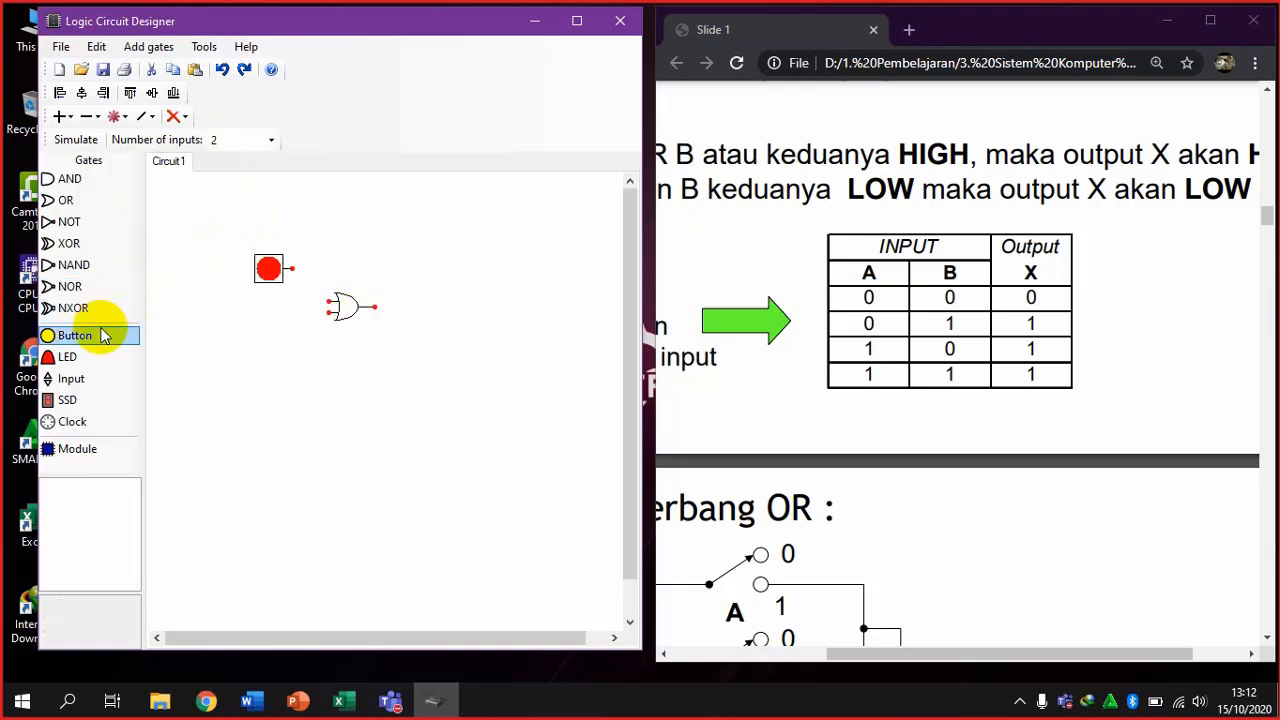
{"action": "left_click", "coordinate": [270, 336]}
Place an LED on the output side of the OR gate, level with the gate
{"action": "left_click", "coordinate": [94, 360]}
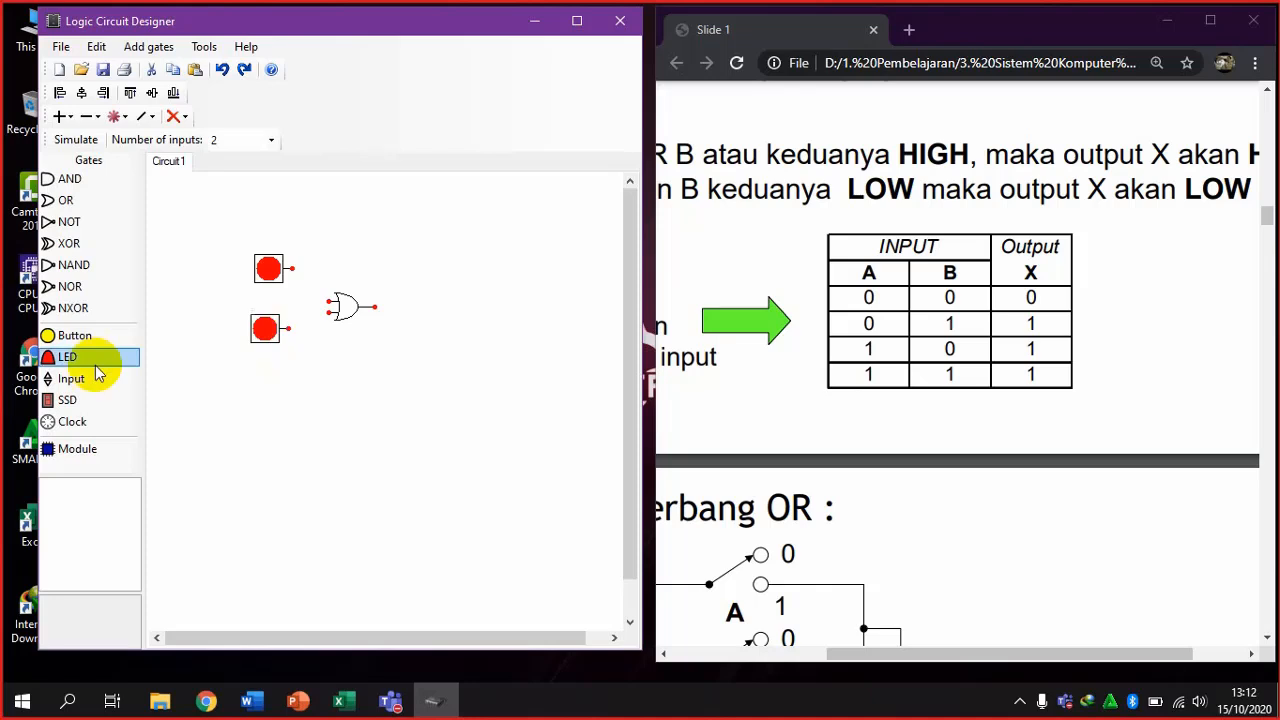
{"action": "left_click", "coordinate": [460, 314]}
{"action": "left_click", "coordinate": [460, 308]}
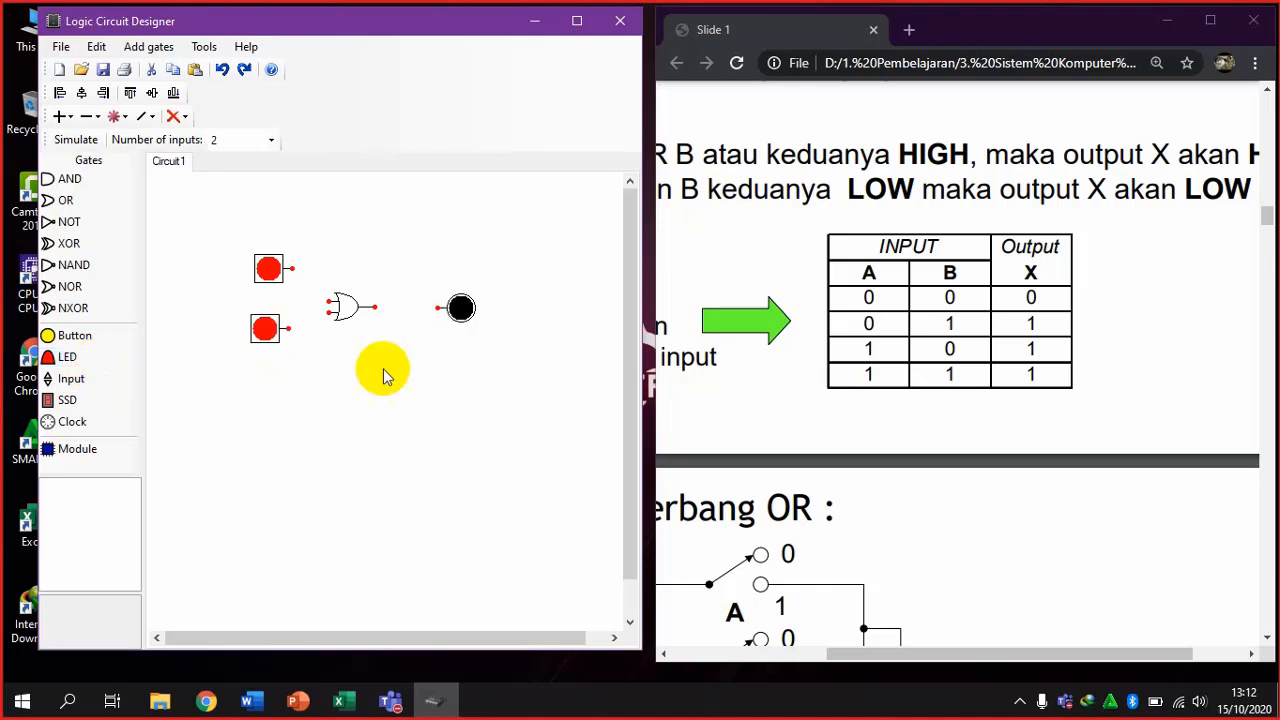
Wire the two buttons to the OR gate's inputs and the gate's output to the LED
{"action": "left_click", "coordinate": [270, 268]}
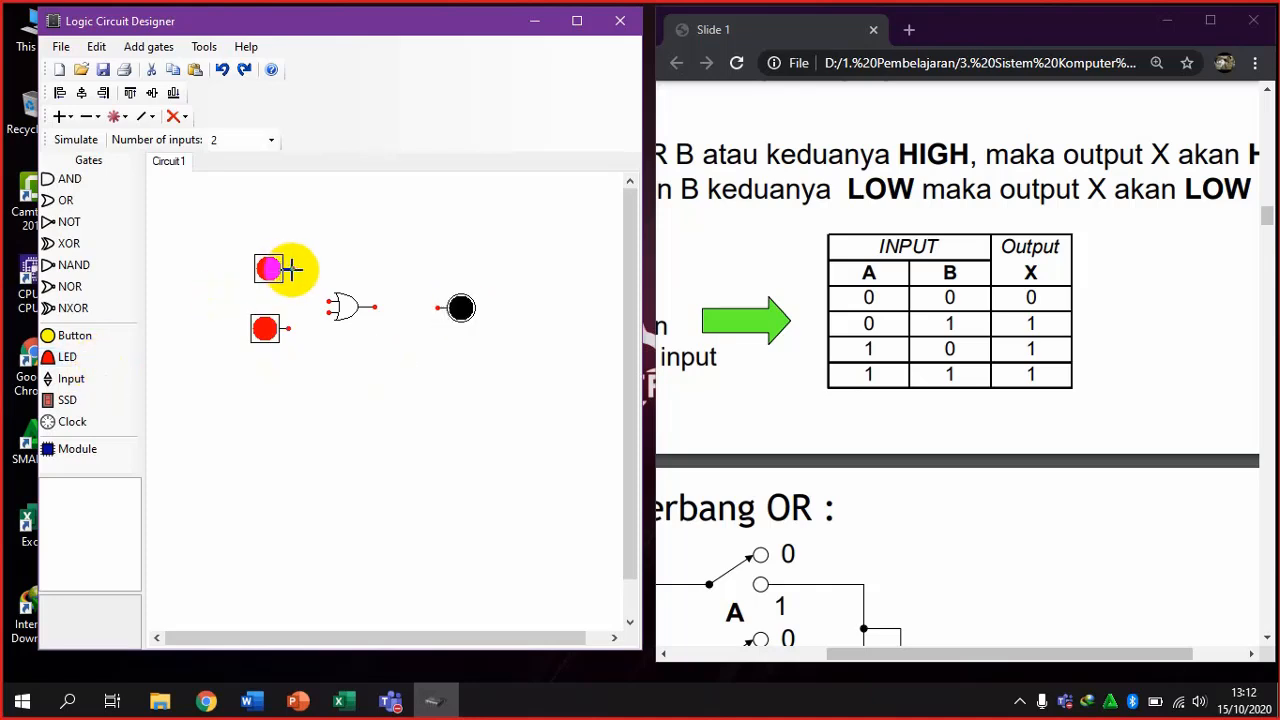
{"action": "left_click_drag", "start_coordinate": [289, 268], "coordinate": [438, 308]}
{"action": "left_click", "coordinate": [284, 327]}
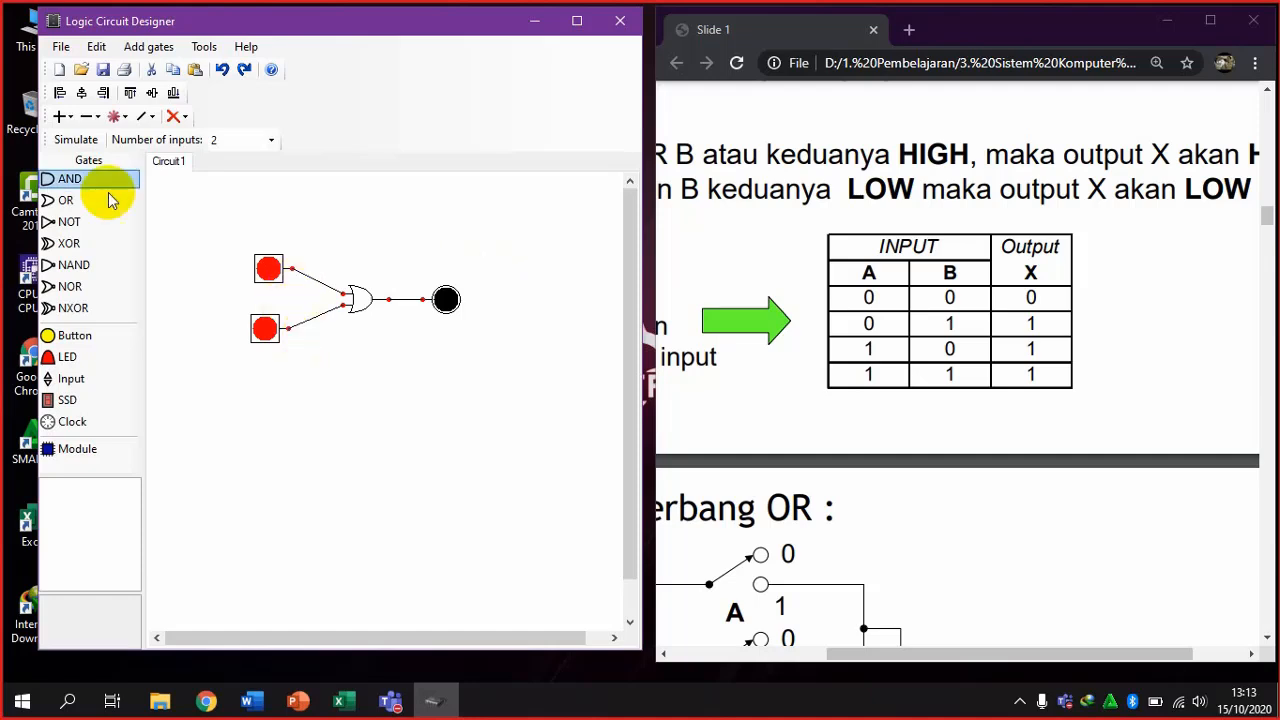
Start the simulation and switch on both input buttons of the OR circuit, the upper one first
{"action": "left_click", "coordinate": [86, 139]}
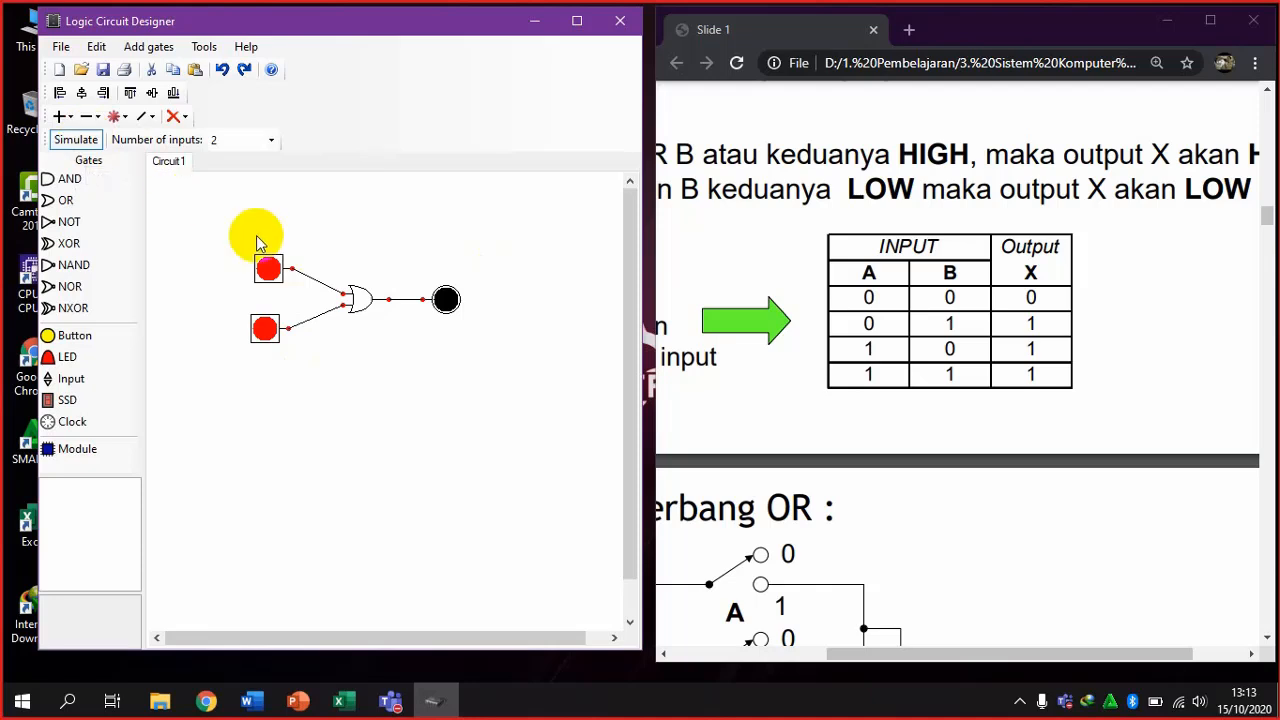
{"action": "left_click", "coordinate": [267, 267]}
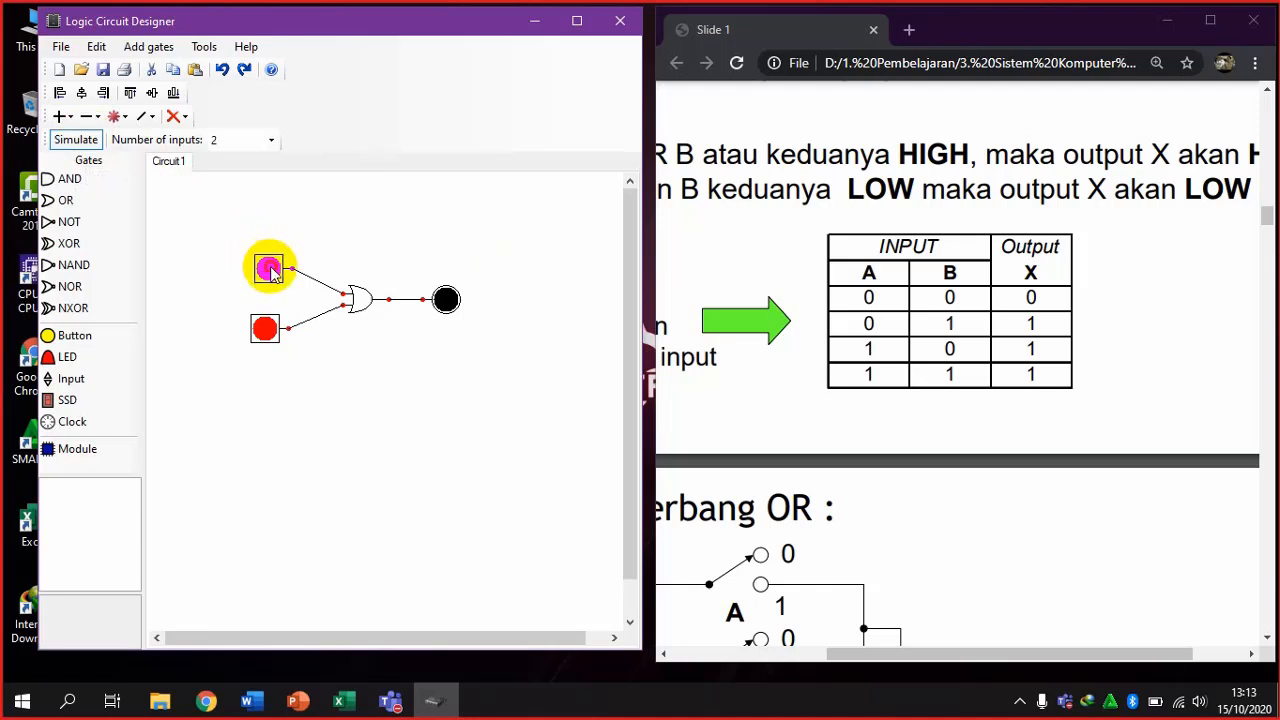
{"action": "left_click", "coordinate": [270, 271]}
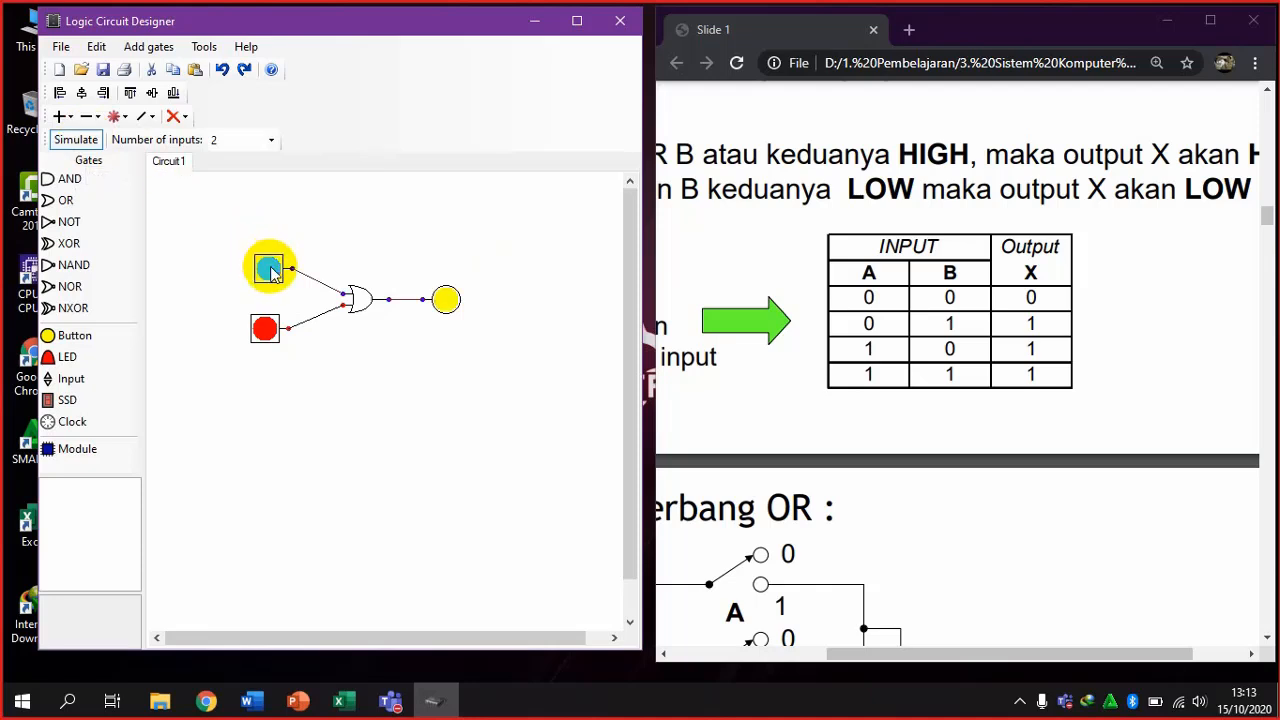
{"action": "left_click", "coordinate": [266, 330]}
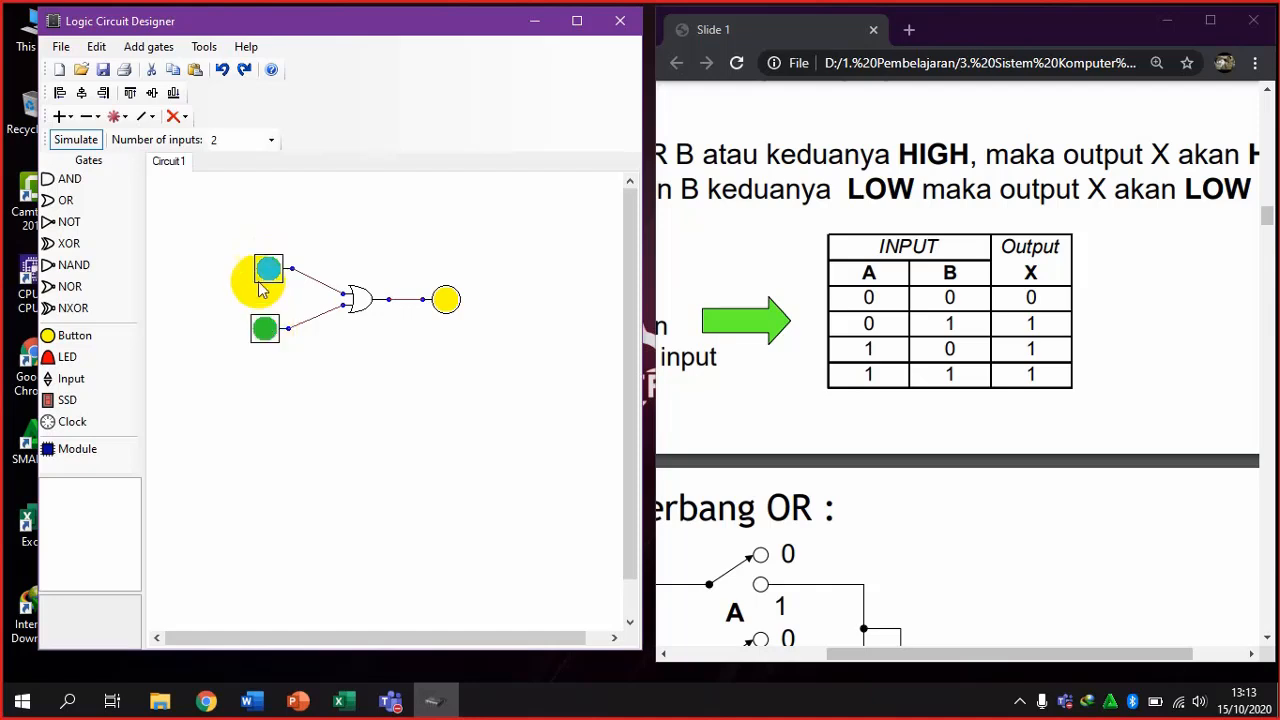
Check the OR circuit against its truth table by switching the upper input off, toggling the lower input, and switching the upper one back on
{"action": "left_click", "coordinate": [950, 320]}
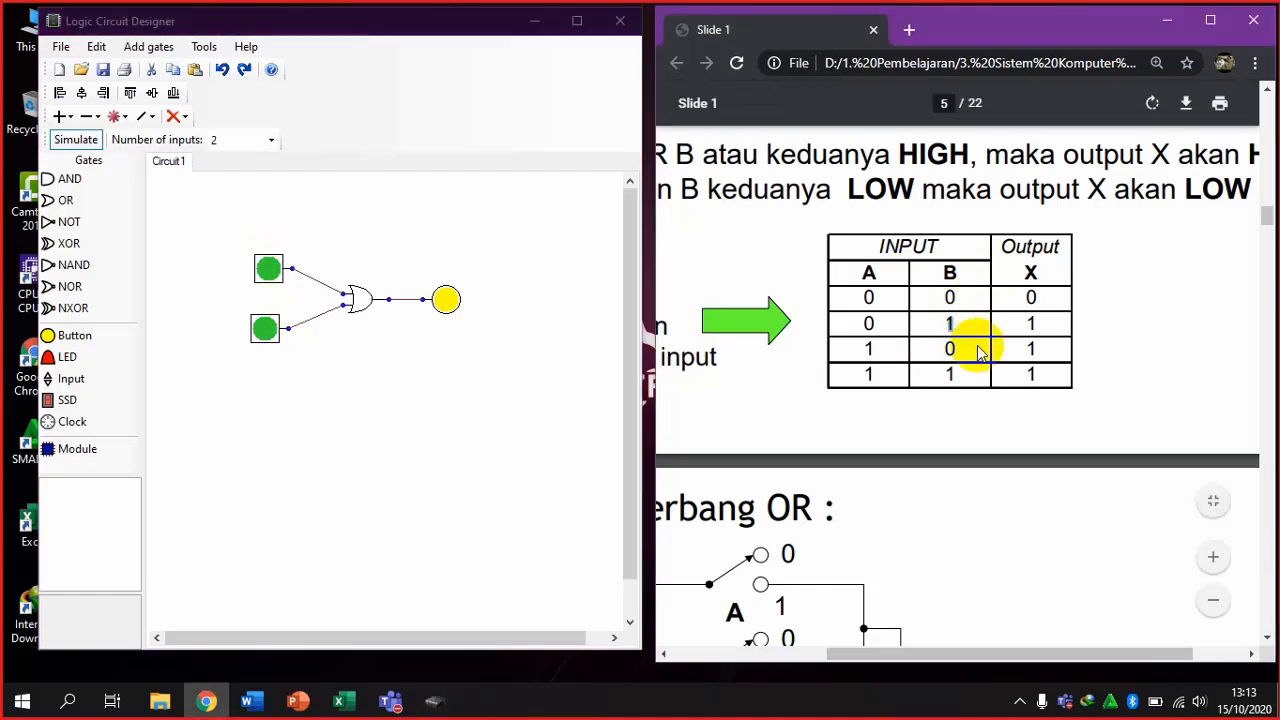
{"action": "left_click", "coordinate": [1051, 348]}
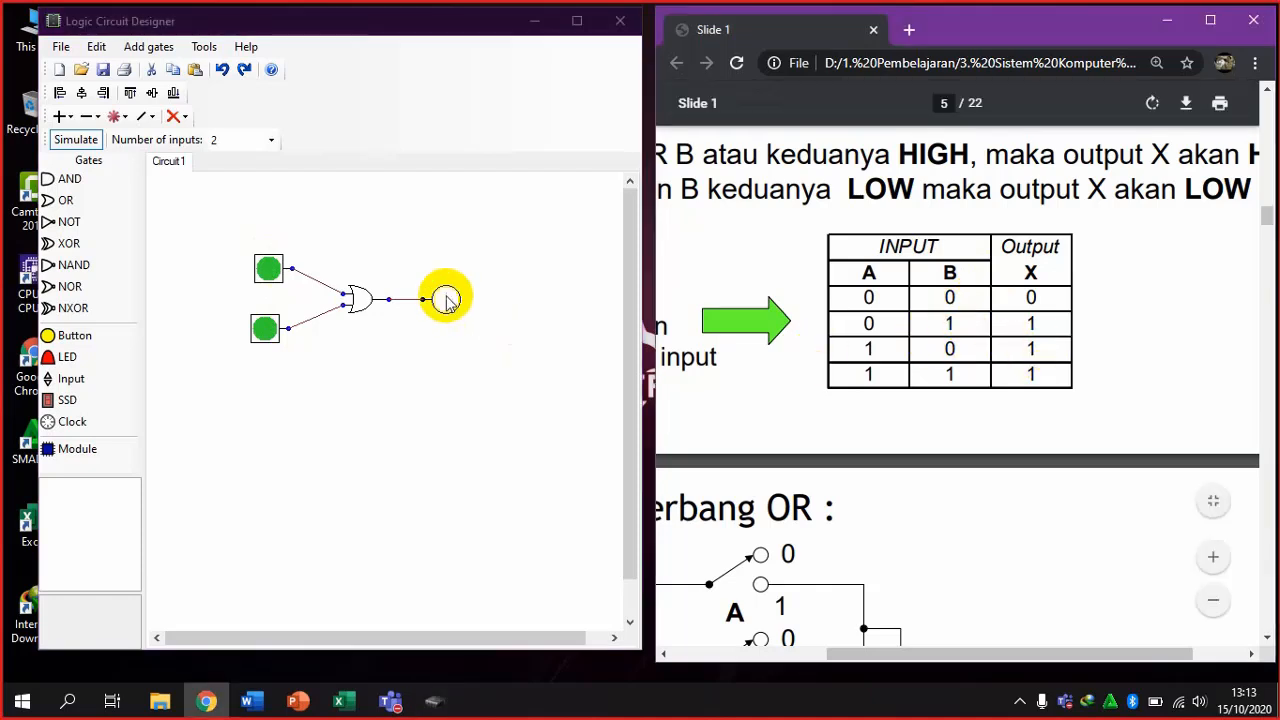
{"action": "left_click", "coordinate": [273, 273]}
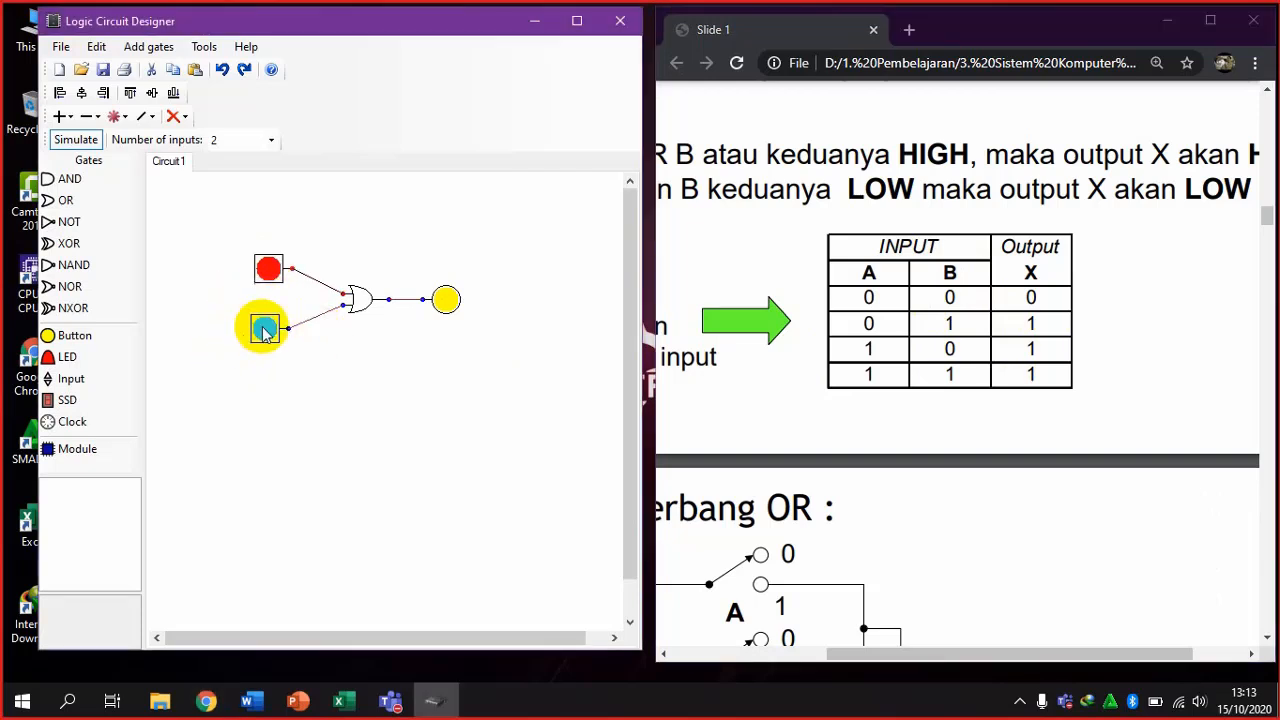
{"action": "left_click", "coordinate": [264, 330]}
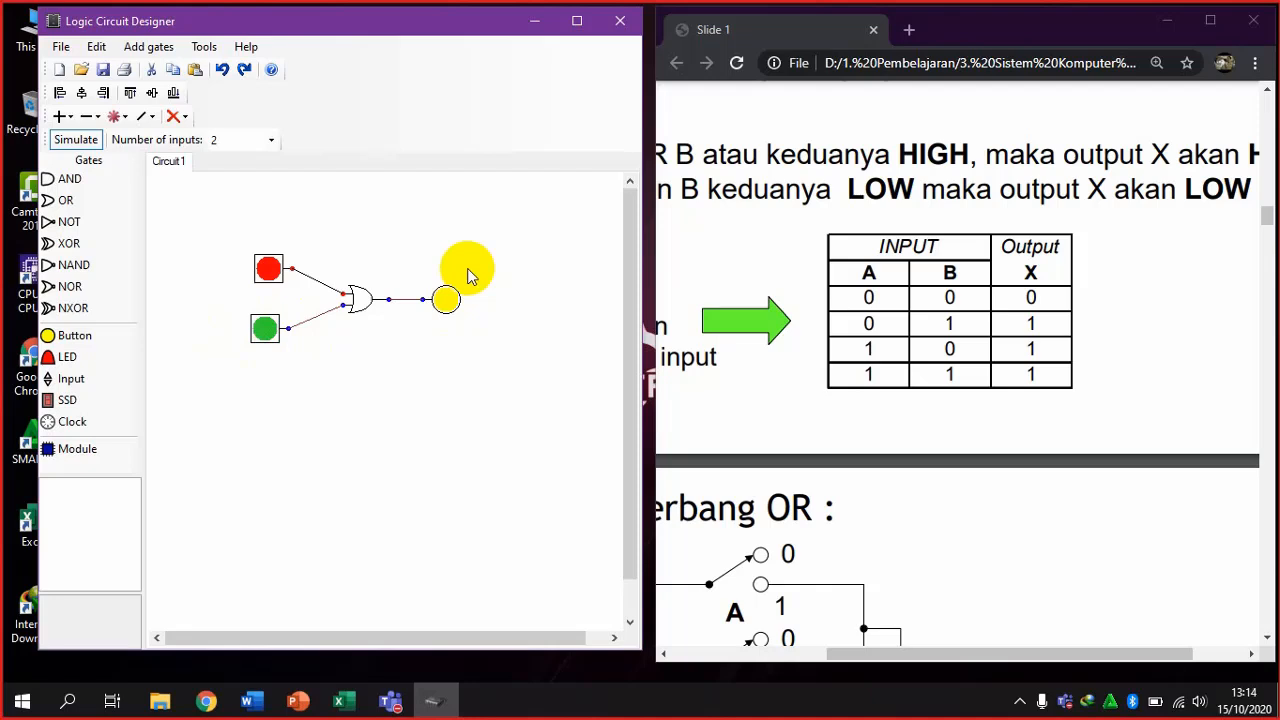
{"action": "left_click", "coordinate": [266, 332]}
{"action": "left_click", "coordinate": [266, 330]}
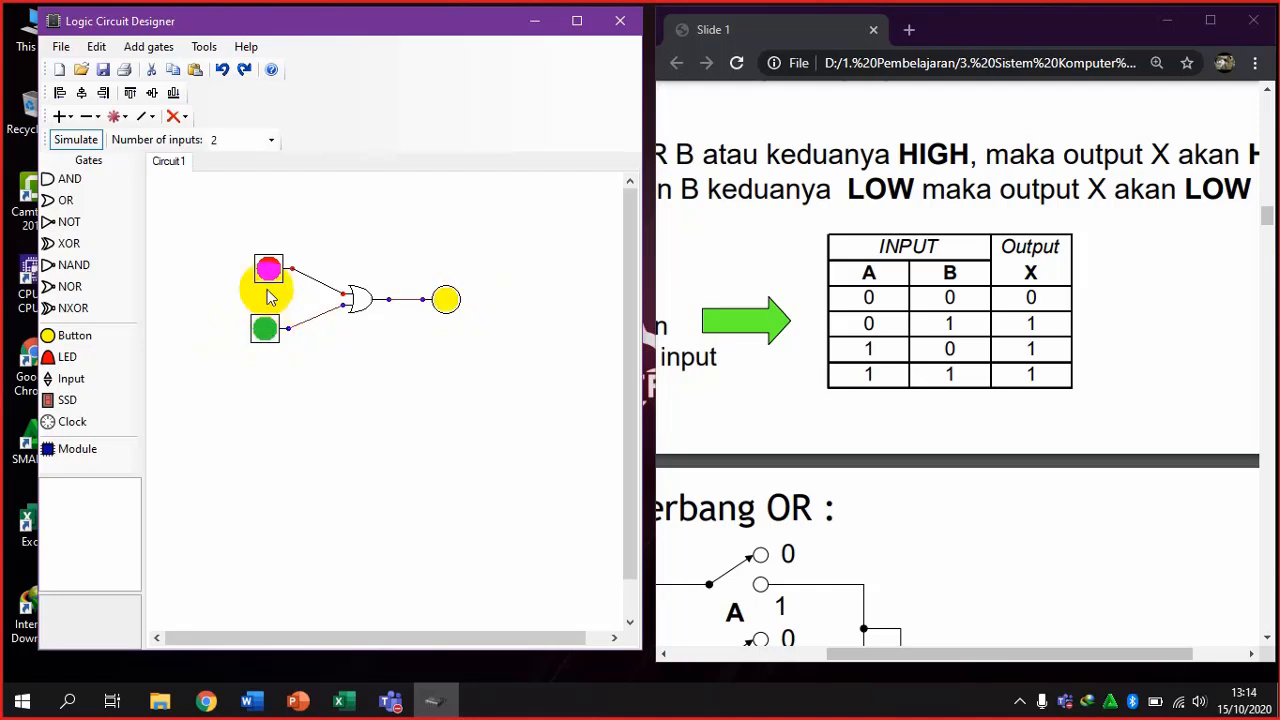
{"action": "left_click", "coordinate": [268, 268]}
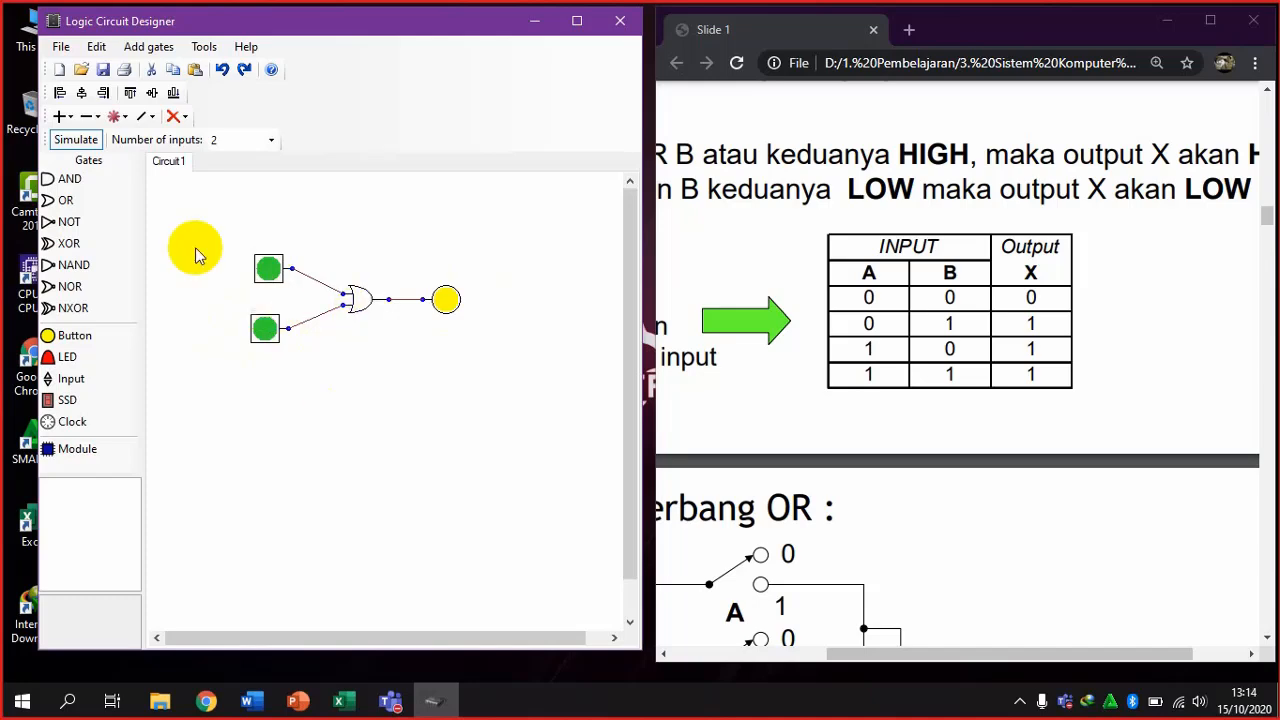
Go to the NOT / INVERTER slide in the PDF and bring the gate symbol into view
{"action": "left_click", "coordinate": [866, 303]}
{"action": "scroll", "coordinate": [866, 303], "scroll_direction": "down", "scroll_amount": 15}
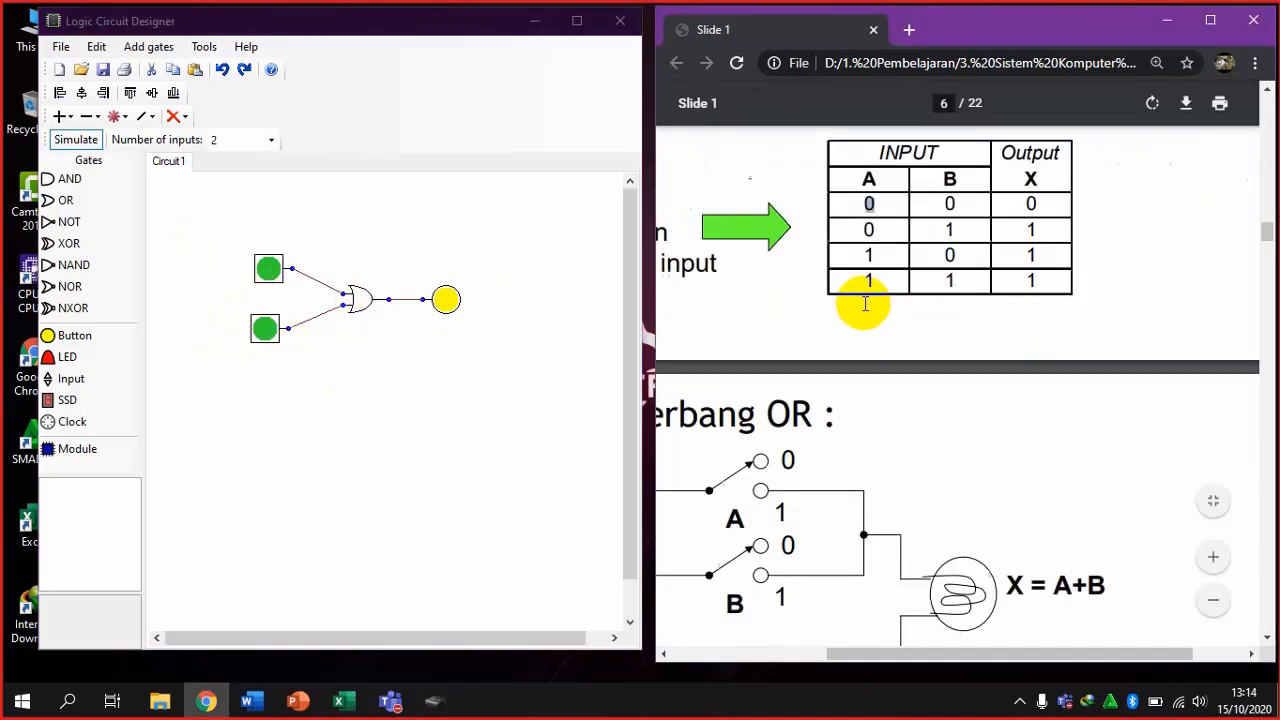
{"action": "scroll", "coordinate": [866, 303], "scroll_direction": "down", "scroll_amount": 10}
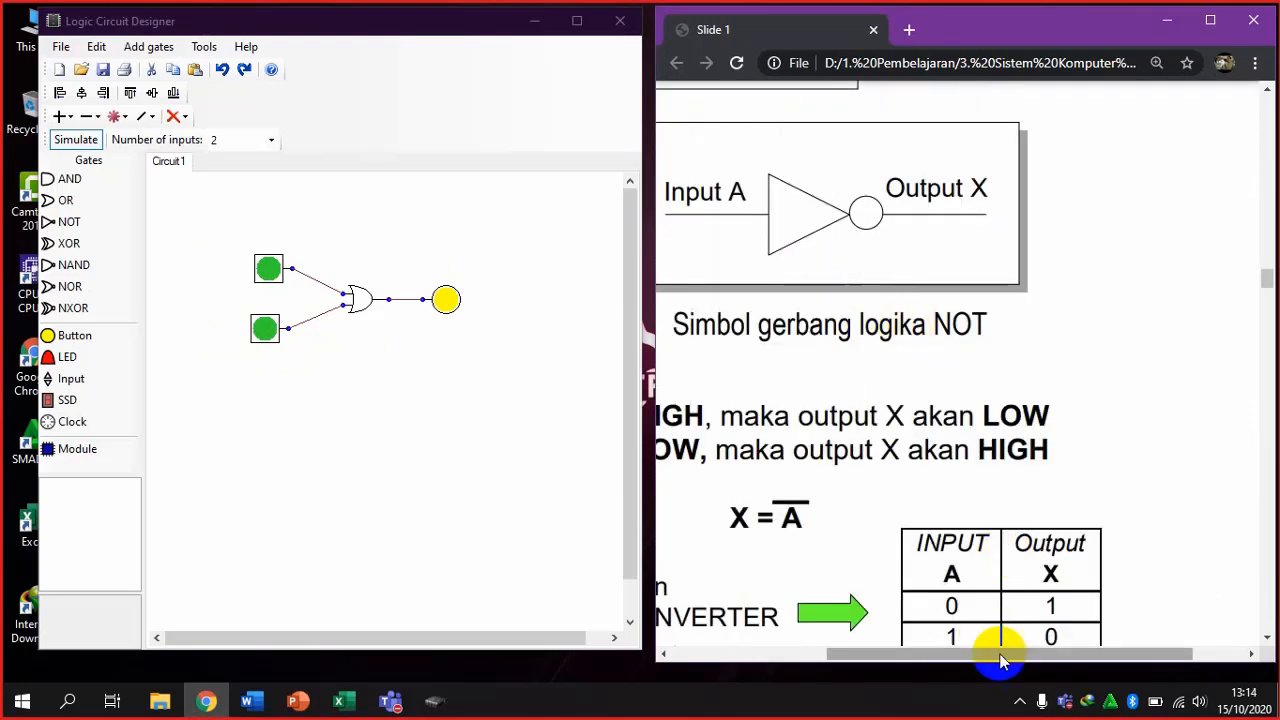
{"action": "left_click_drag", "start_coordinate": [1000, 655], "coordinate": [951, 658]}
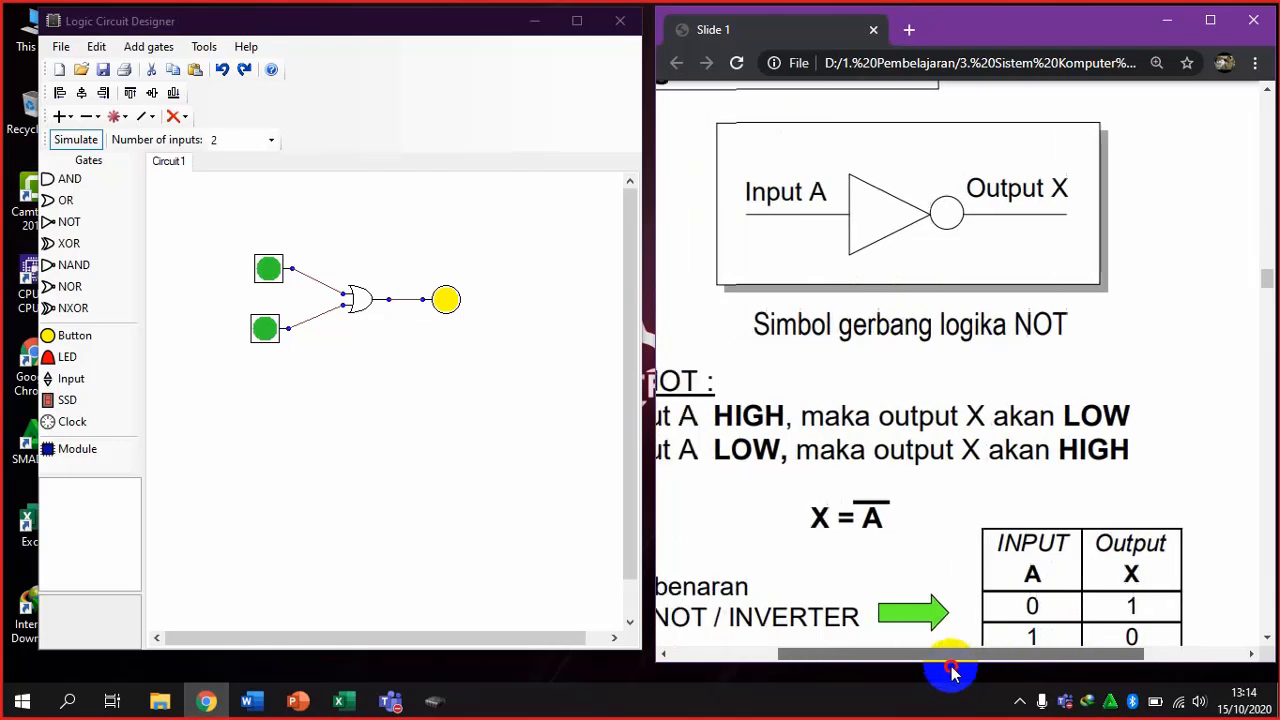
{"action": "scroll", "coordinate": [897, 362], "scroll_direction": "up", "scroll_amount": 1}
Stop the simulation and place a NOT gate below the OR circuit, with a button on its input side and an LED on its output side
{"action": "left_click", "coordinate": [109, 285]}
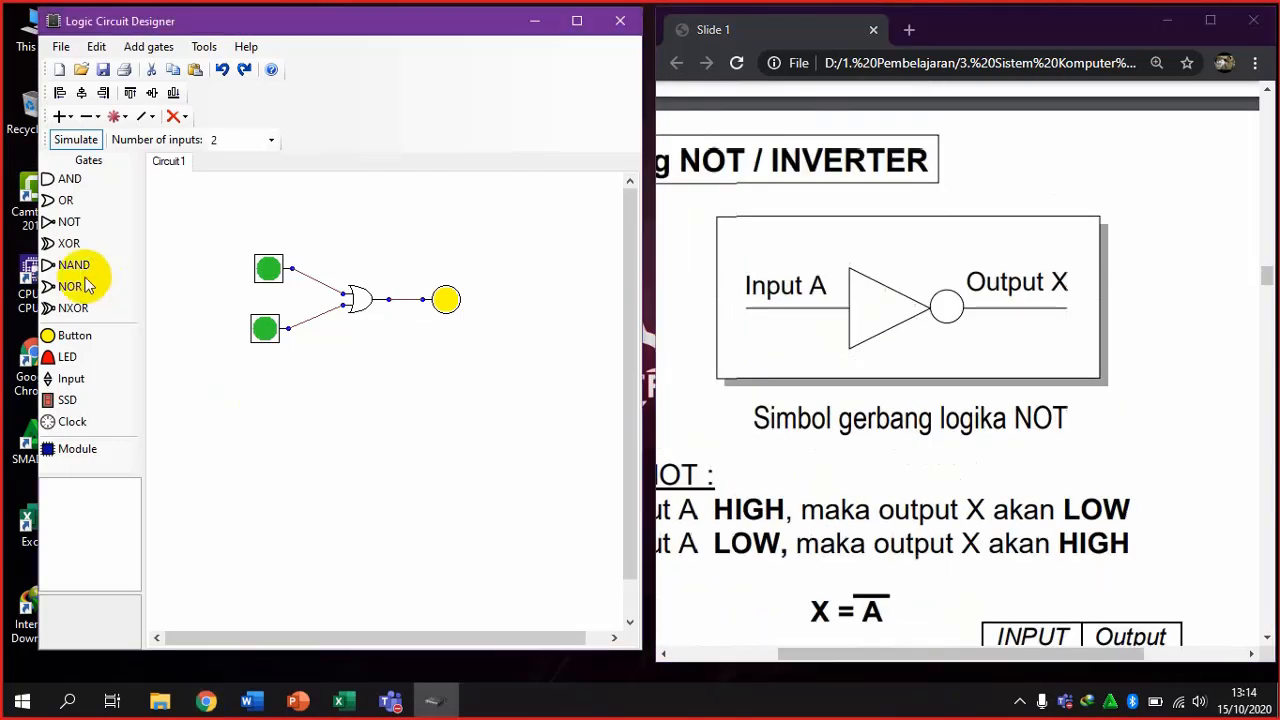
{"action": "left_click", "coordinate": [80, 223]}
{"action": "left_click", "coordinate": [122, 245]}
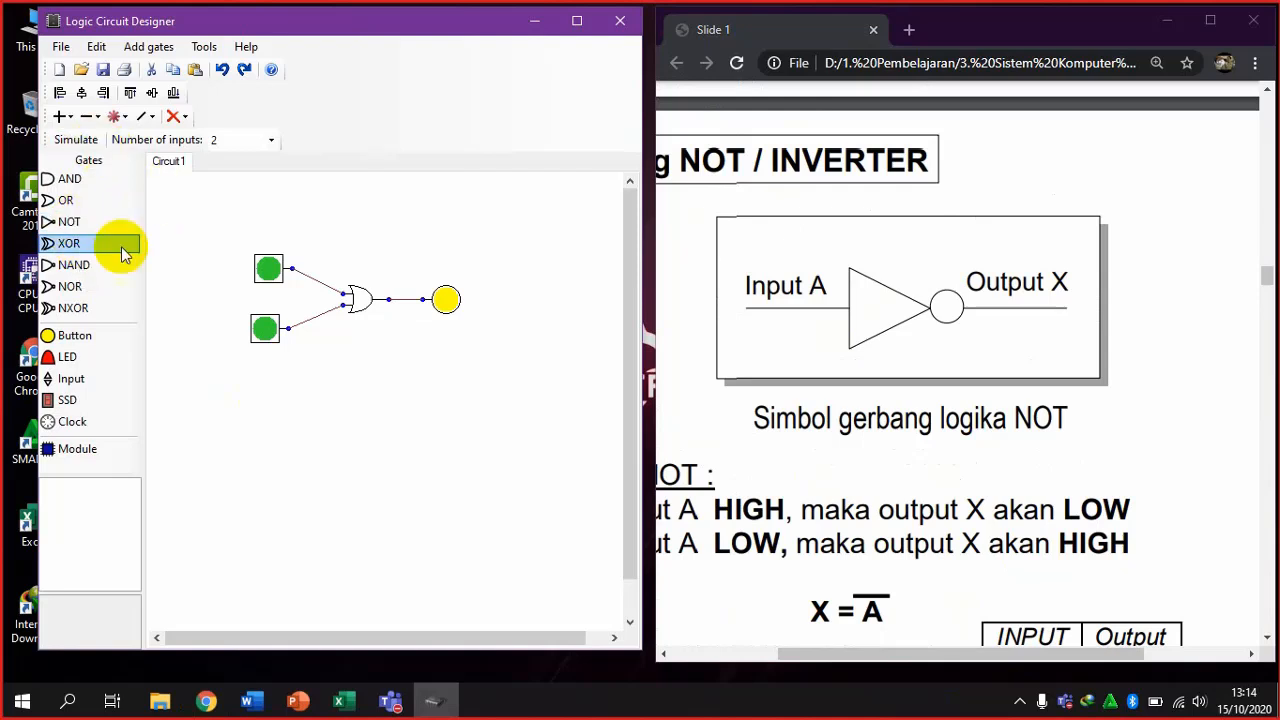
{"action": "left_click_drag", "start_coordinate": [70, 222], "coordinate": [362, 418]}
{"action": "left_click_drag", "start_coordinate": [126, 362], "coordinate": [467, 410]}
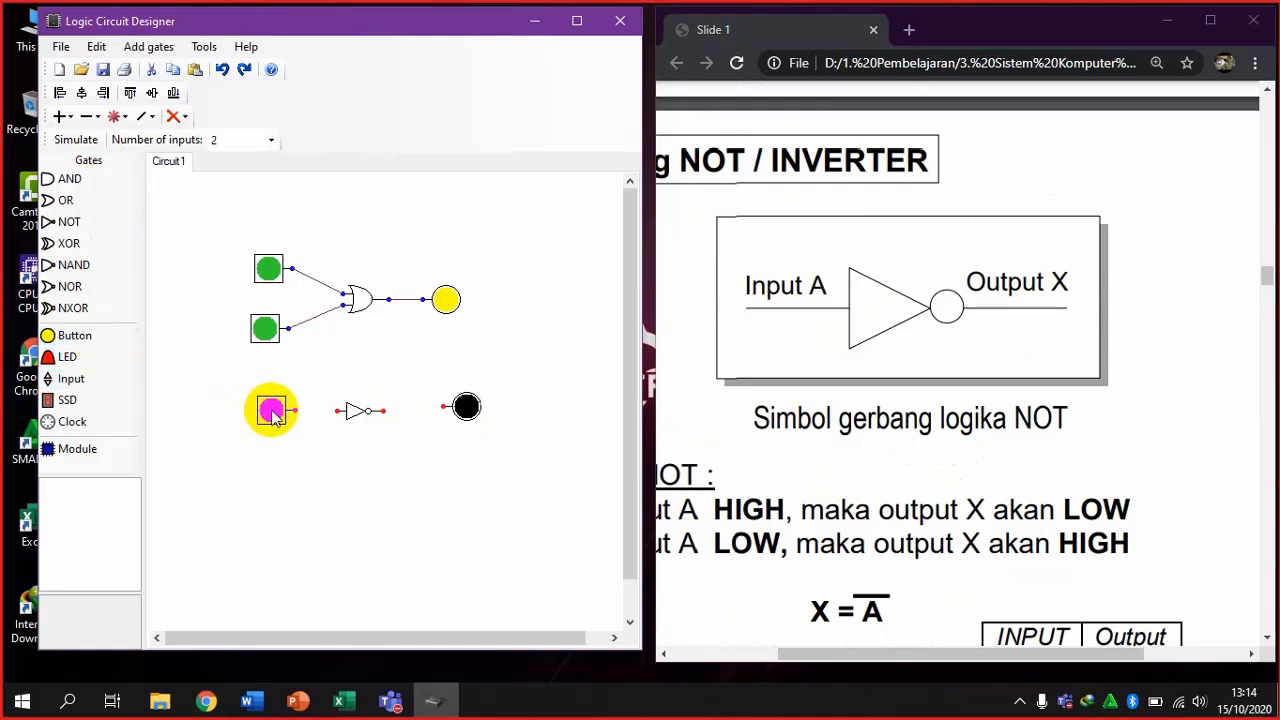